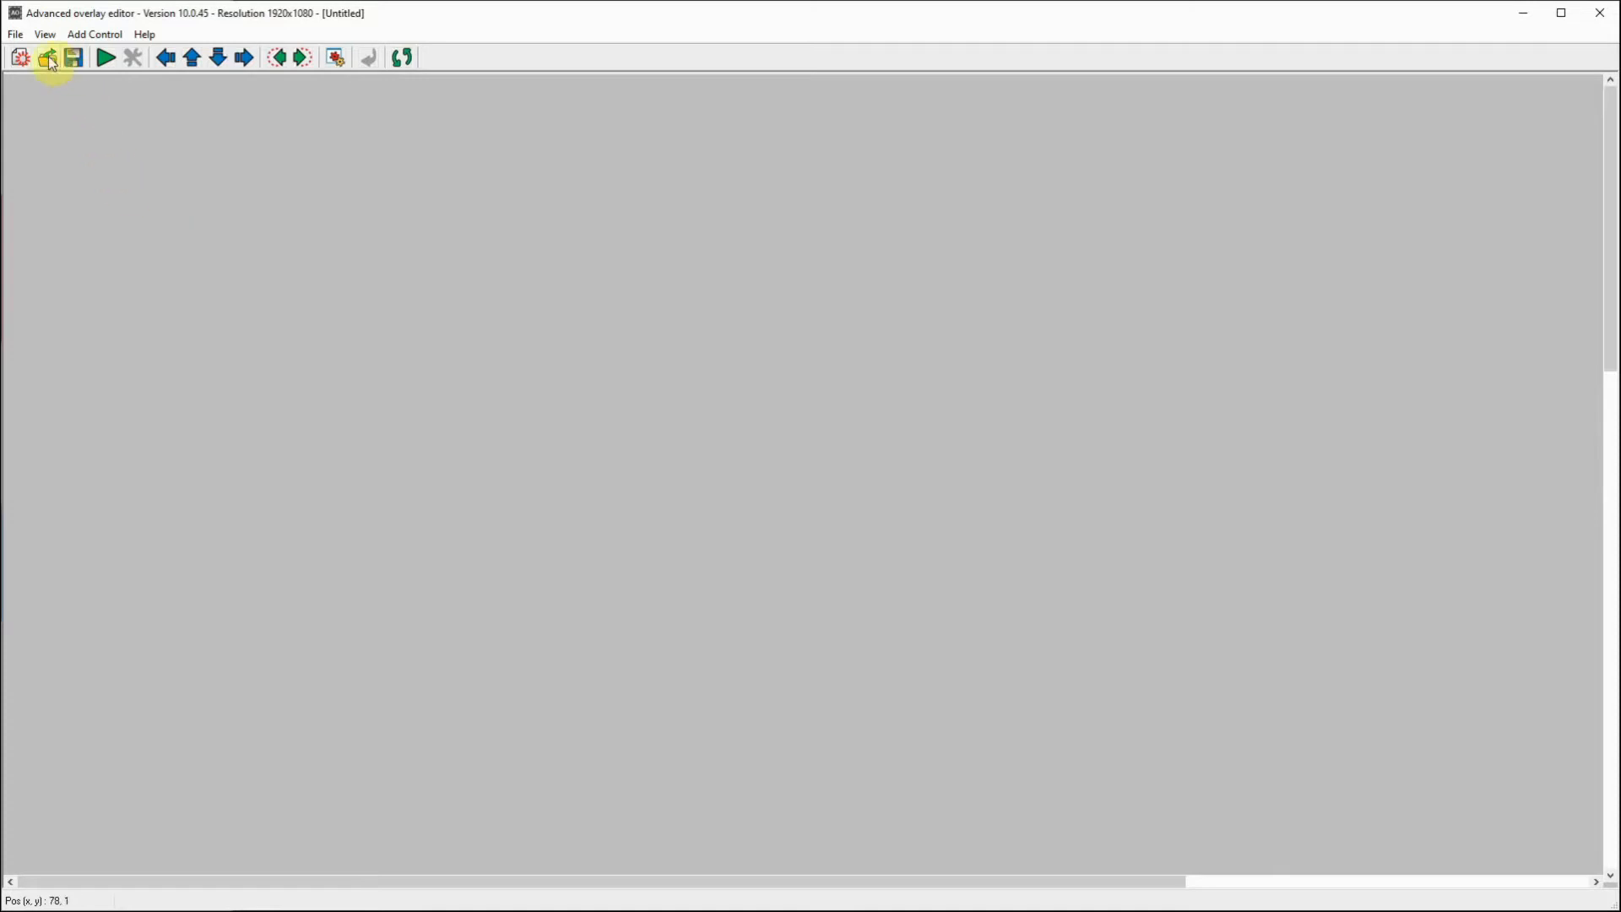
Step: Open the overlay file Halo.DGL from the OverlayFiles folder
{"action": "left_click", "coordinate": [48, 57]}
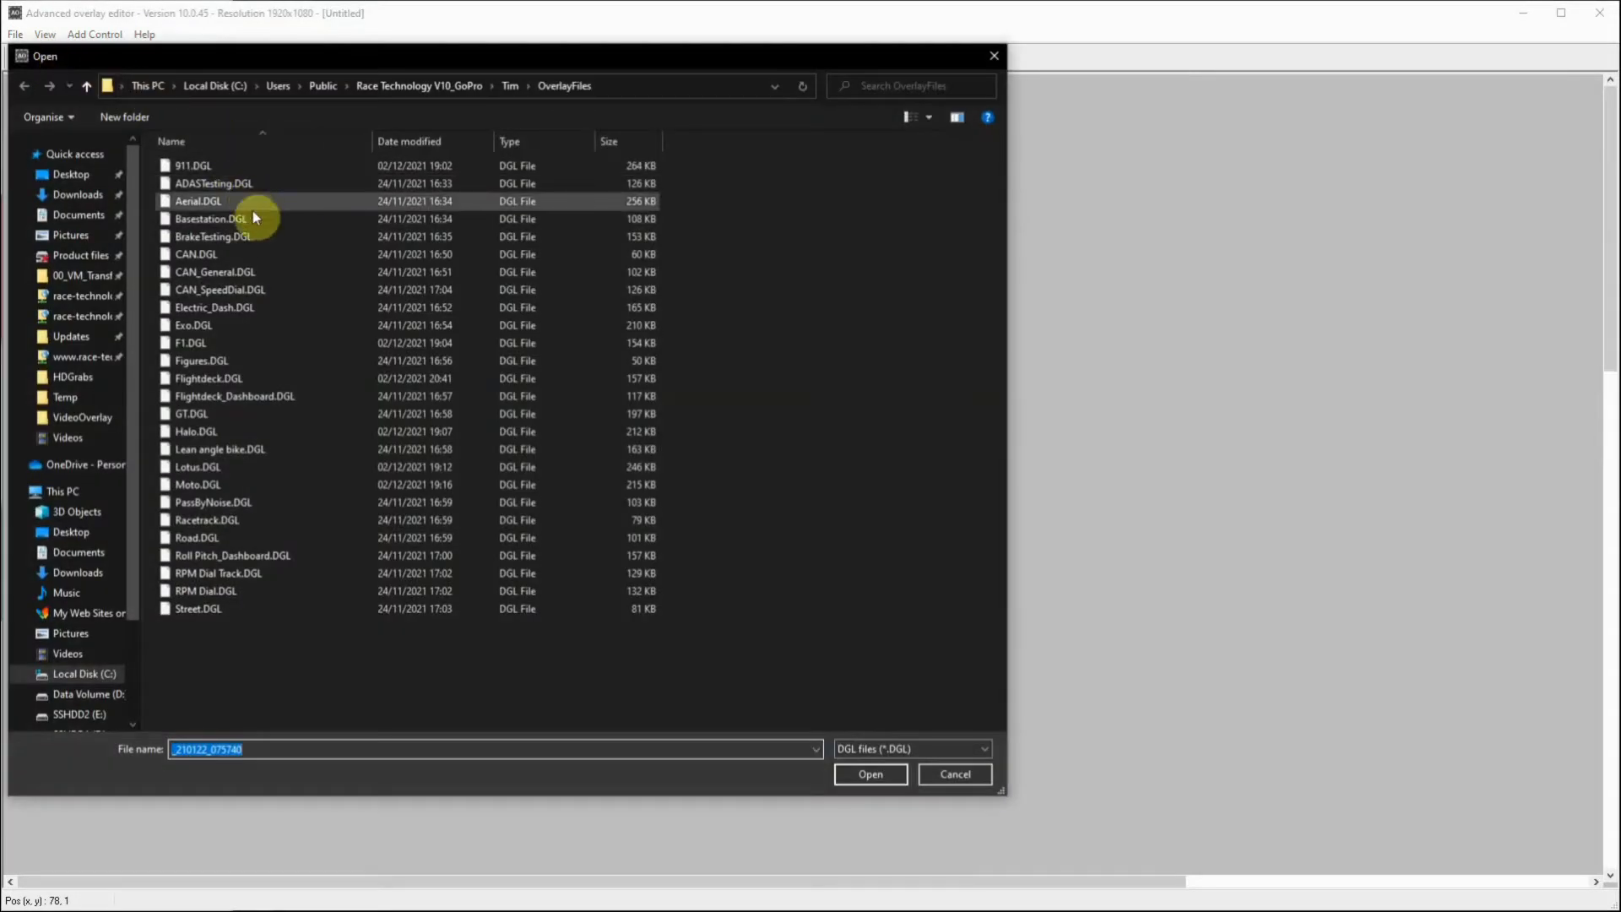
{"action": "left_click", "coordinate": [198, 435]}
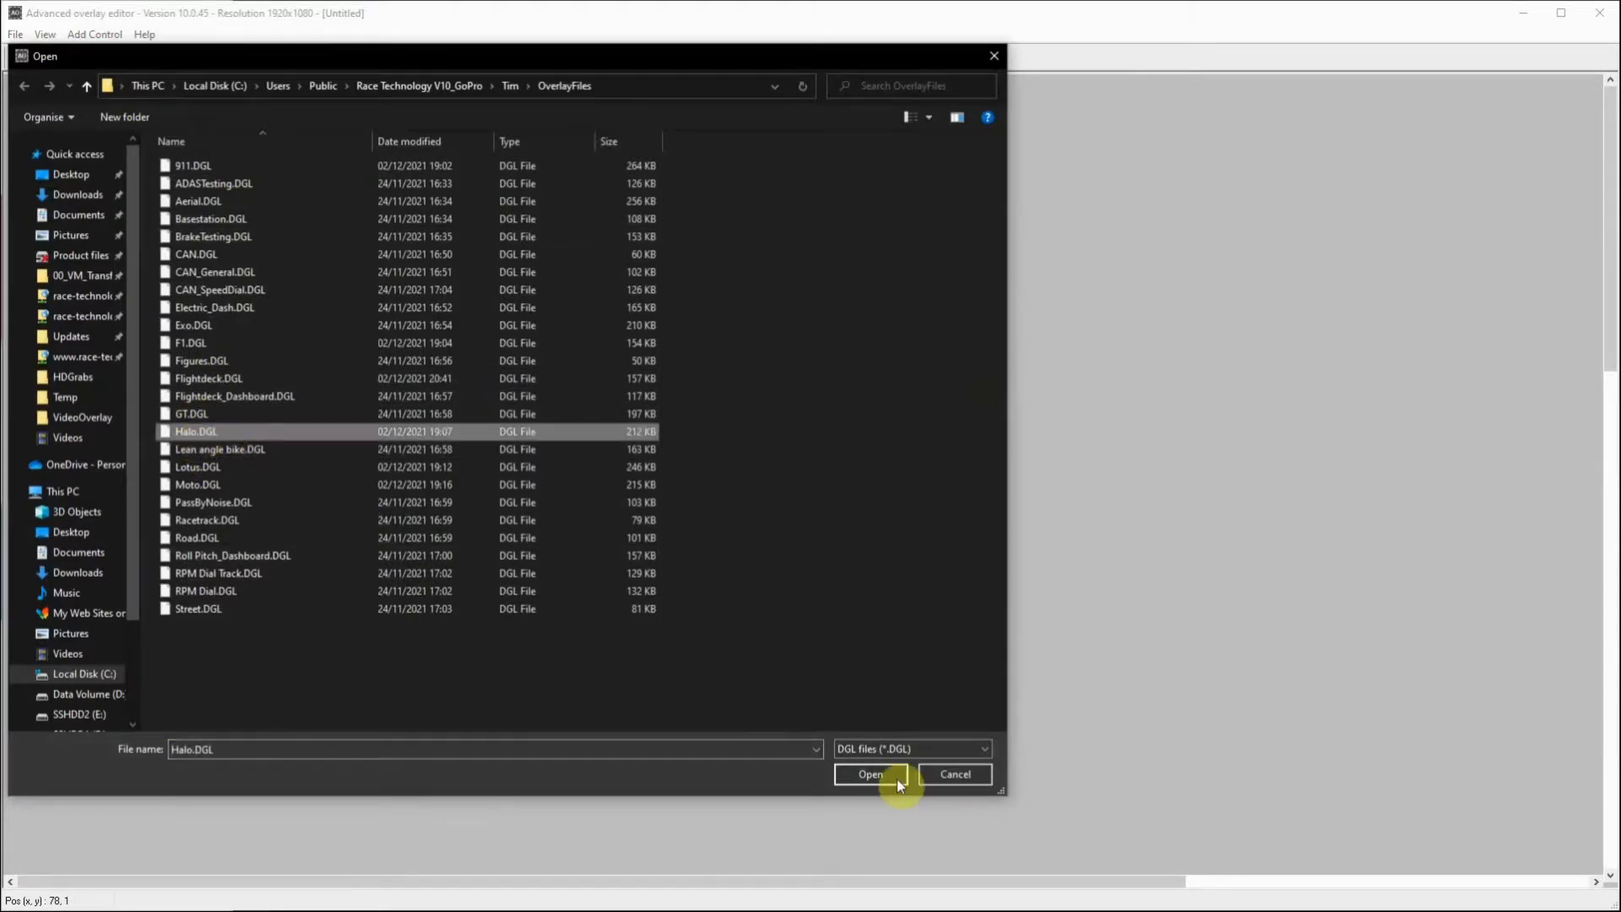
{"action": "left_click", "coordinate": [873, 777]}
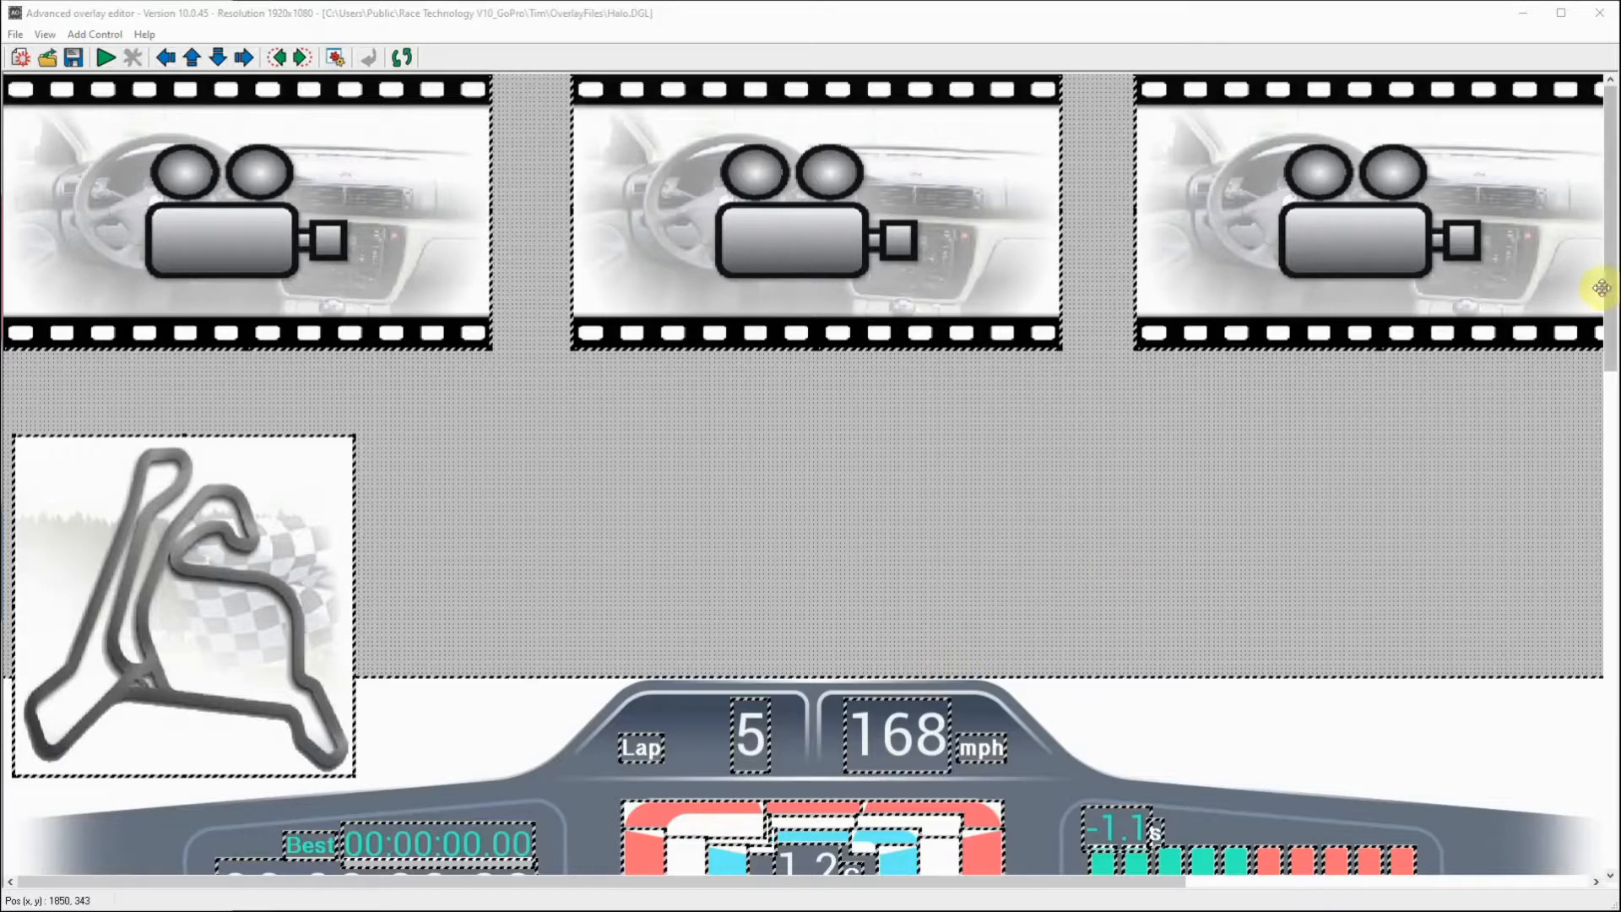
Step: Add a bitmap control and place it at about left 1535, top 532, in the empty area above the dashboard graphic
{"action": "left_click_drag", "start_coordinate": [1611, 300], "coordinate": [1605, 823]}
{"action": "left_click_drag", "start_coordinate": [977, 882], "coordinate": [1486, 908]}
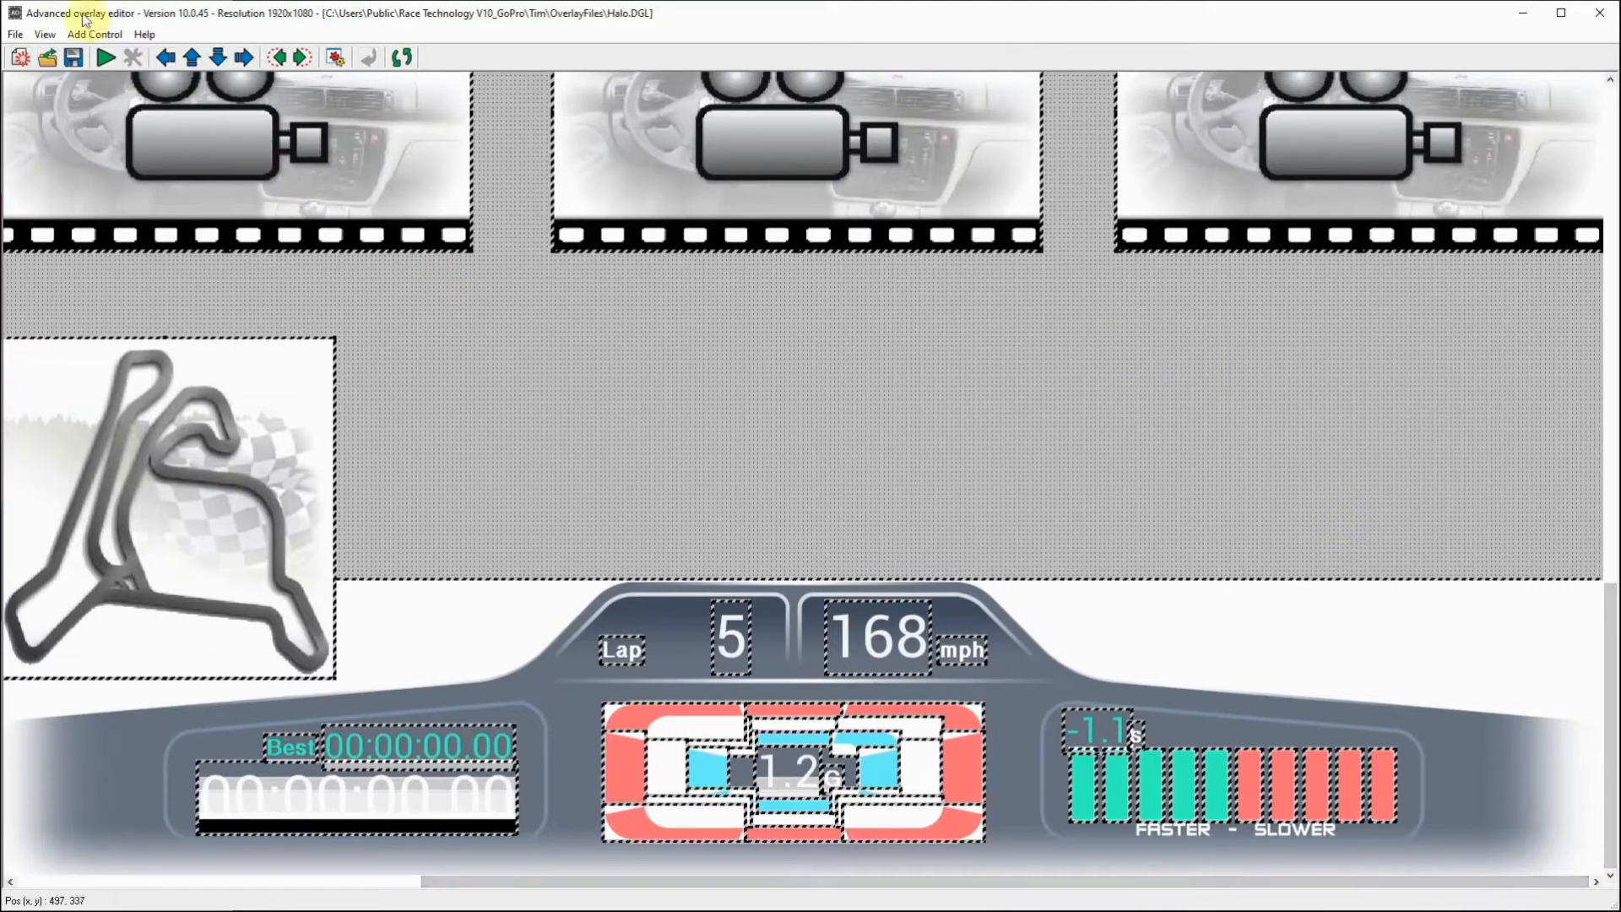
{"action": "left_click", "coordinate": [99, 37]}
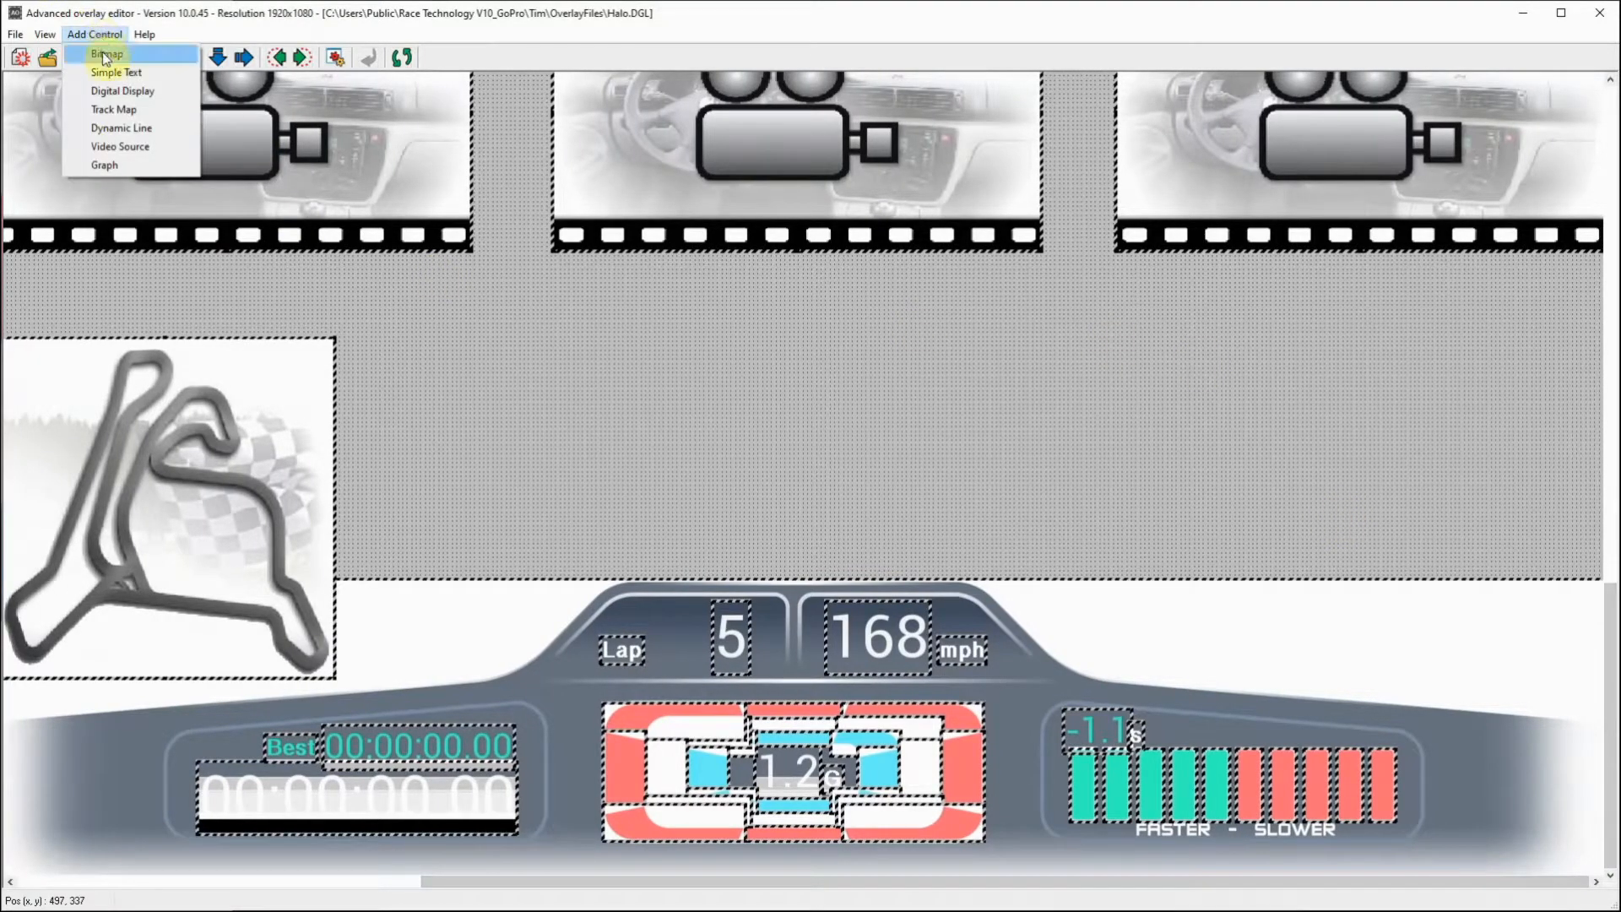
{"action": "left_click", "coordinate": [106, 55]}
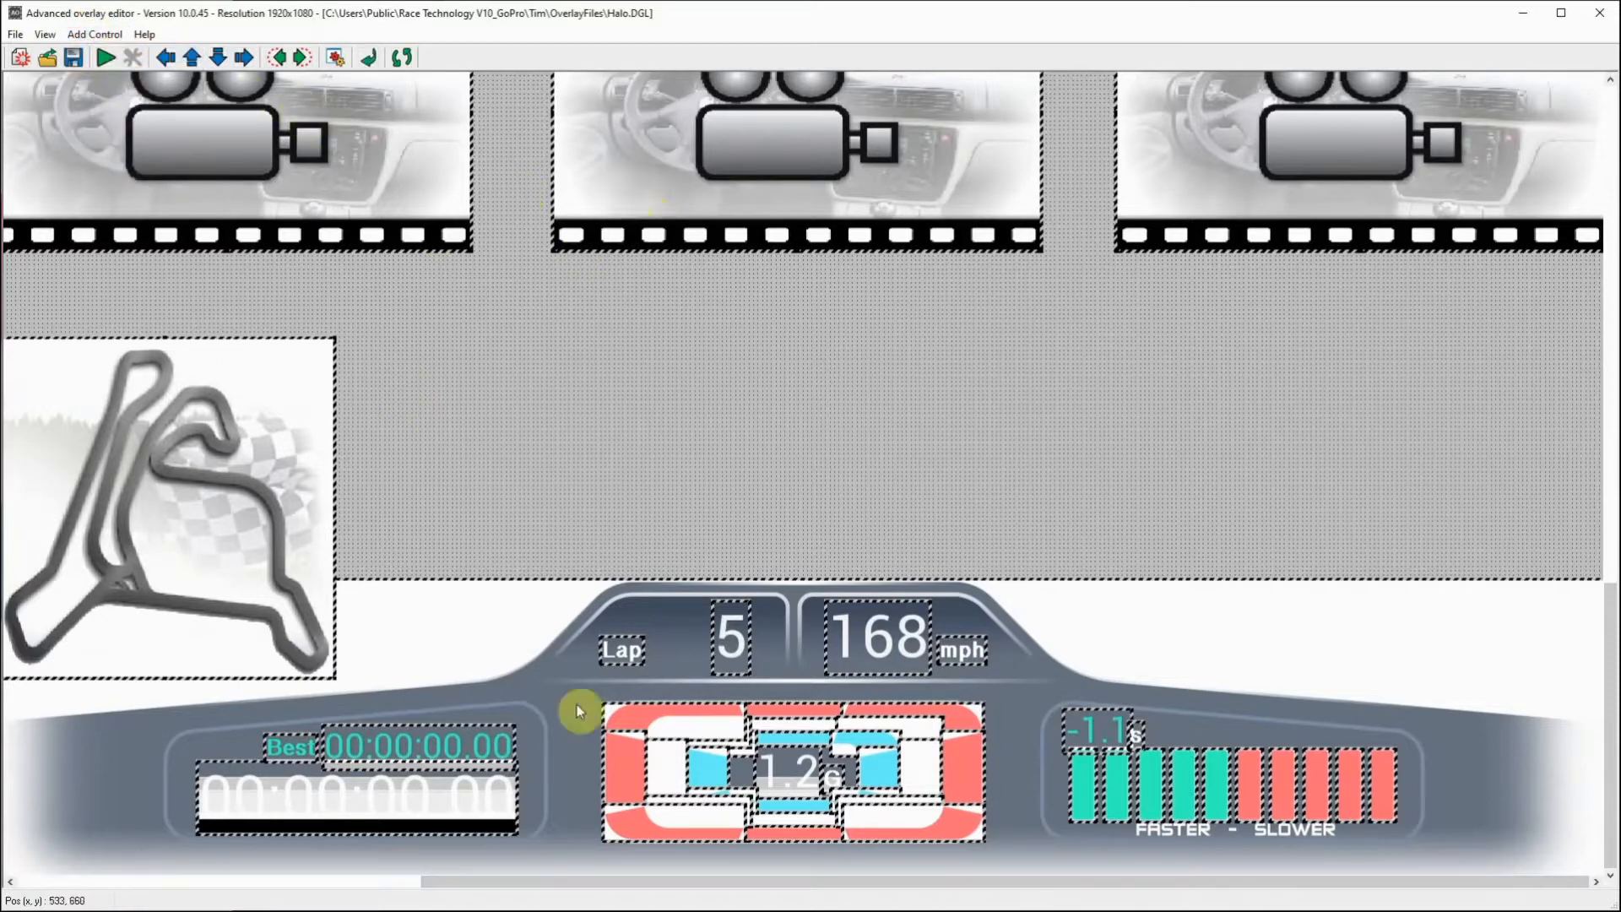
{"action": "left_click_drag", "start_coordinate": [815, 883], "coordinate": [281, 879]}
{"action": "left_click_drag", "start_coordinate": [1608, 718], "coordinate": [1611, 220]}
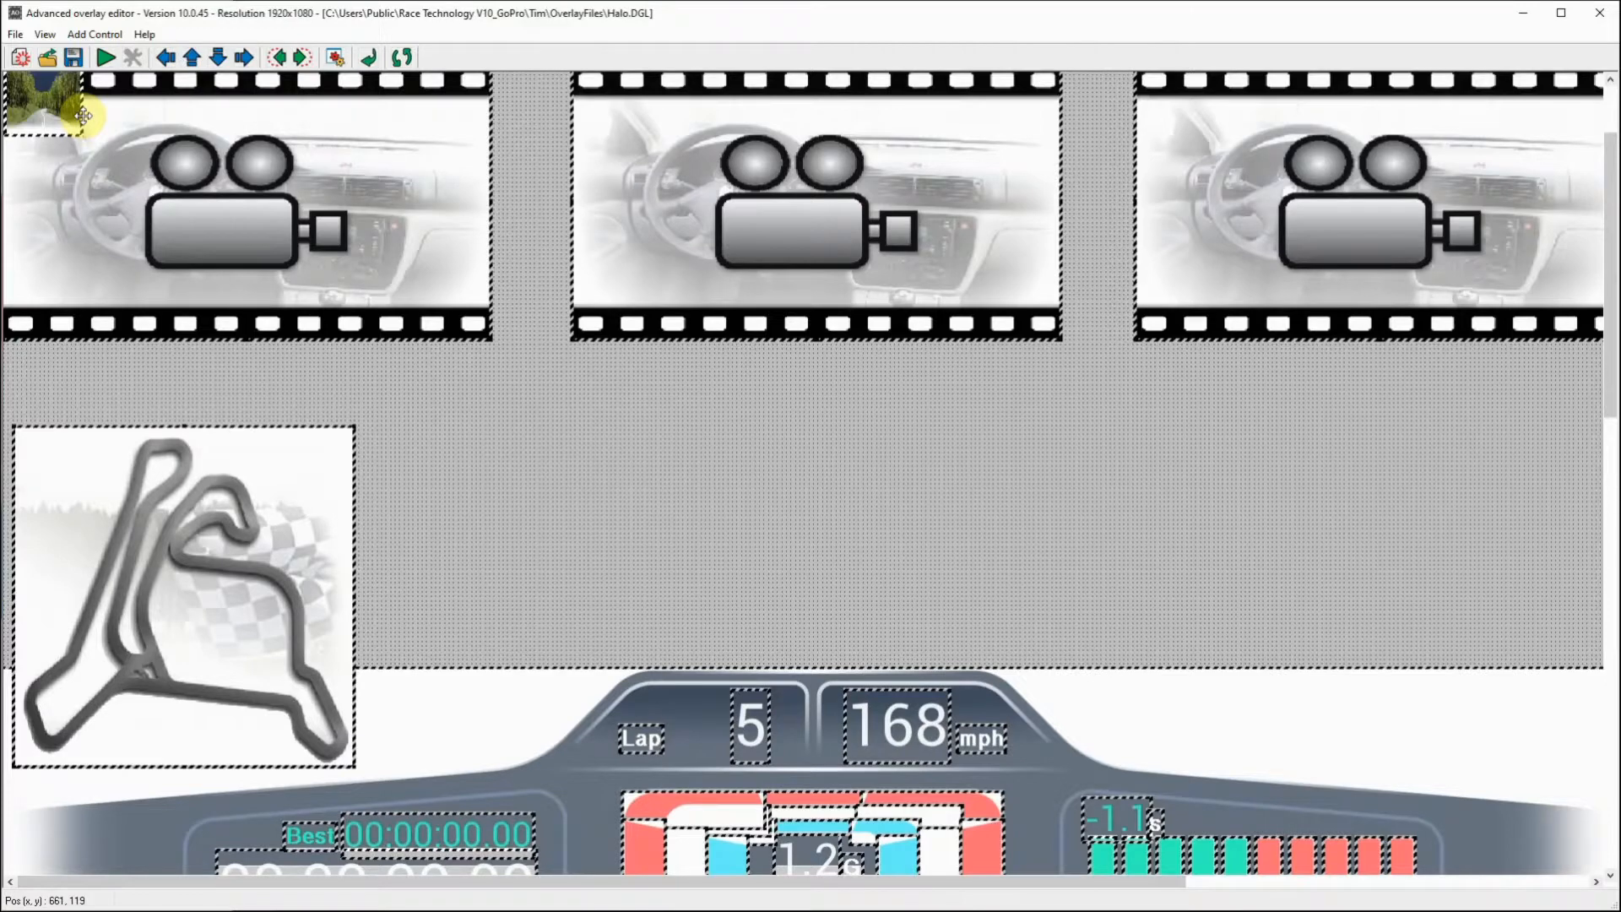
{"action": "left_click_drag", "start_coordinate": [83, 115], "coordinate": [1374, 564]}
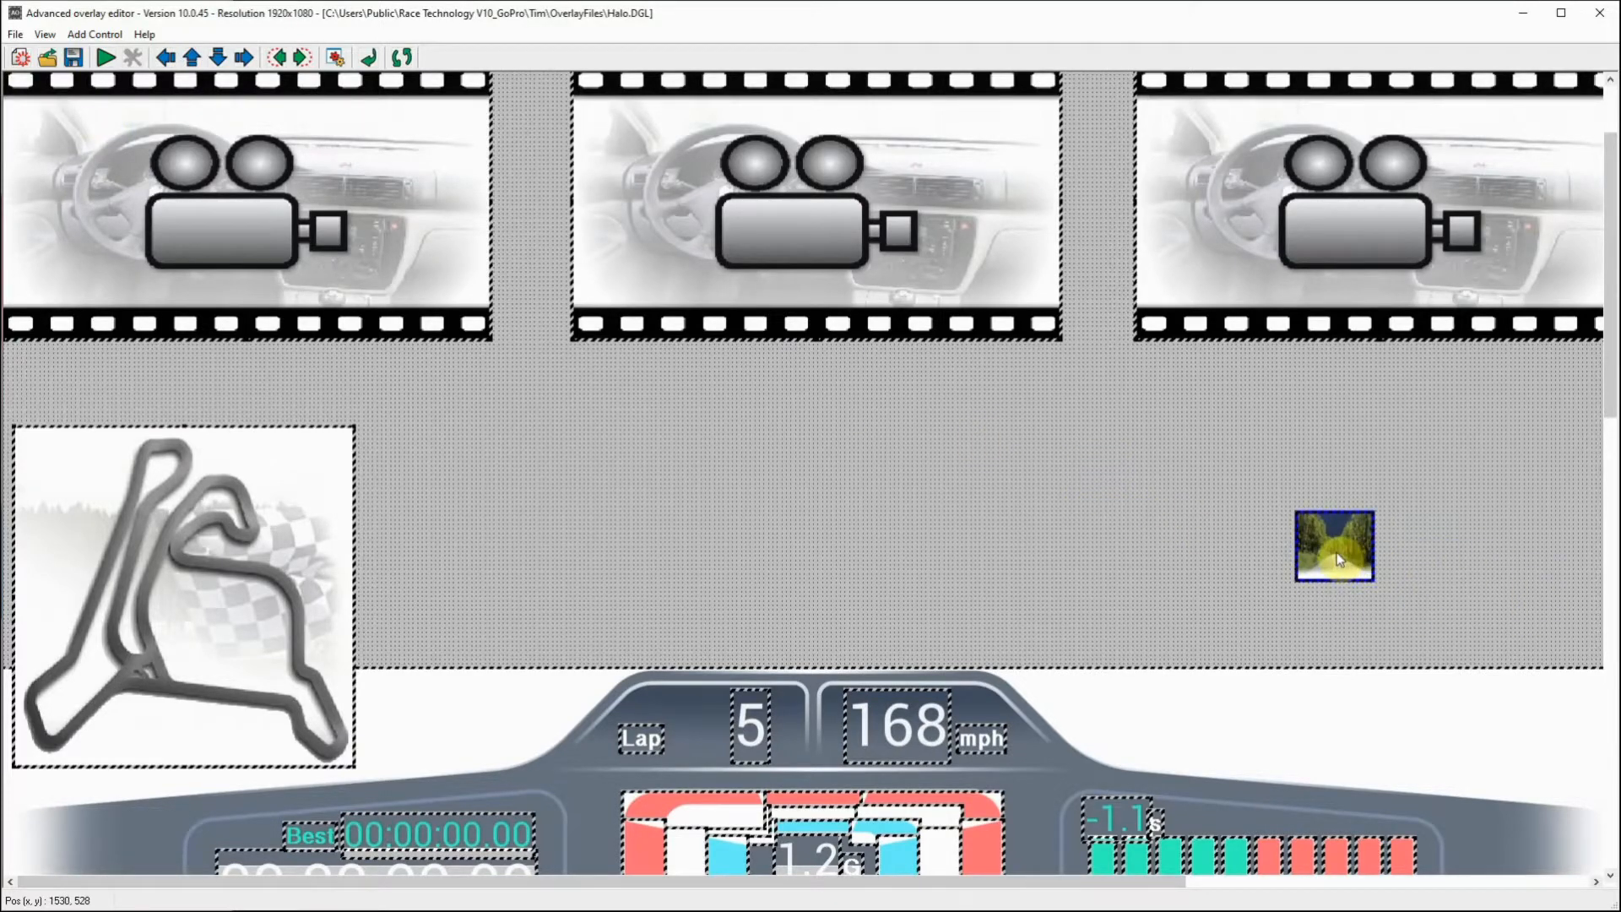
Step: Assign the image logo1.png from the 00_Logo pictures folder to the new bitmap control
{"action": "right_click", "coordinate": [1336, 552]}
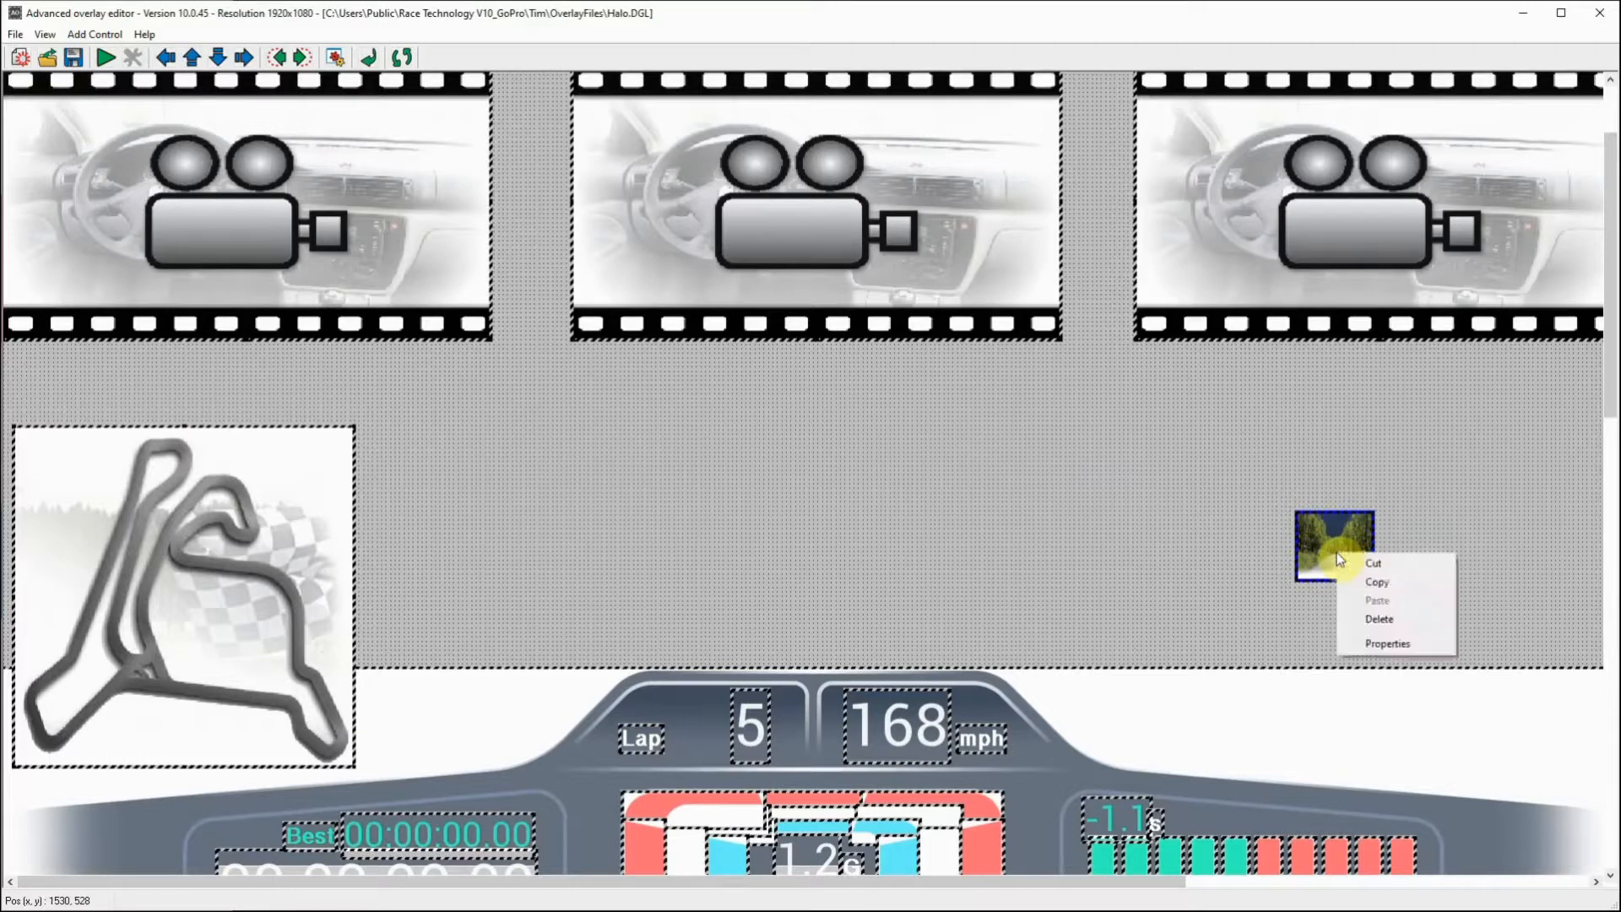
{"action": "left_click", "coordinate": [1244, 535]}
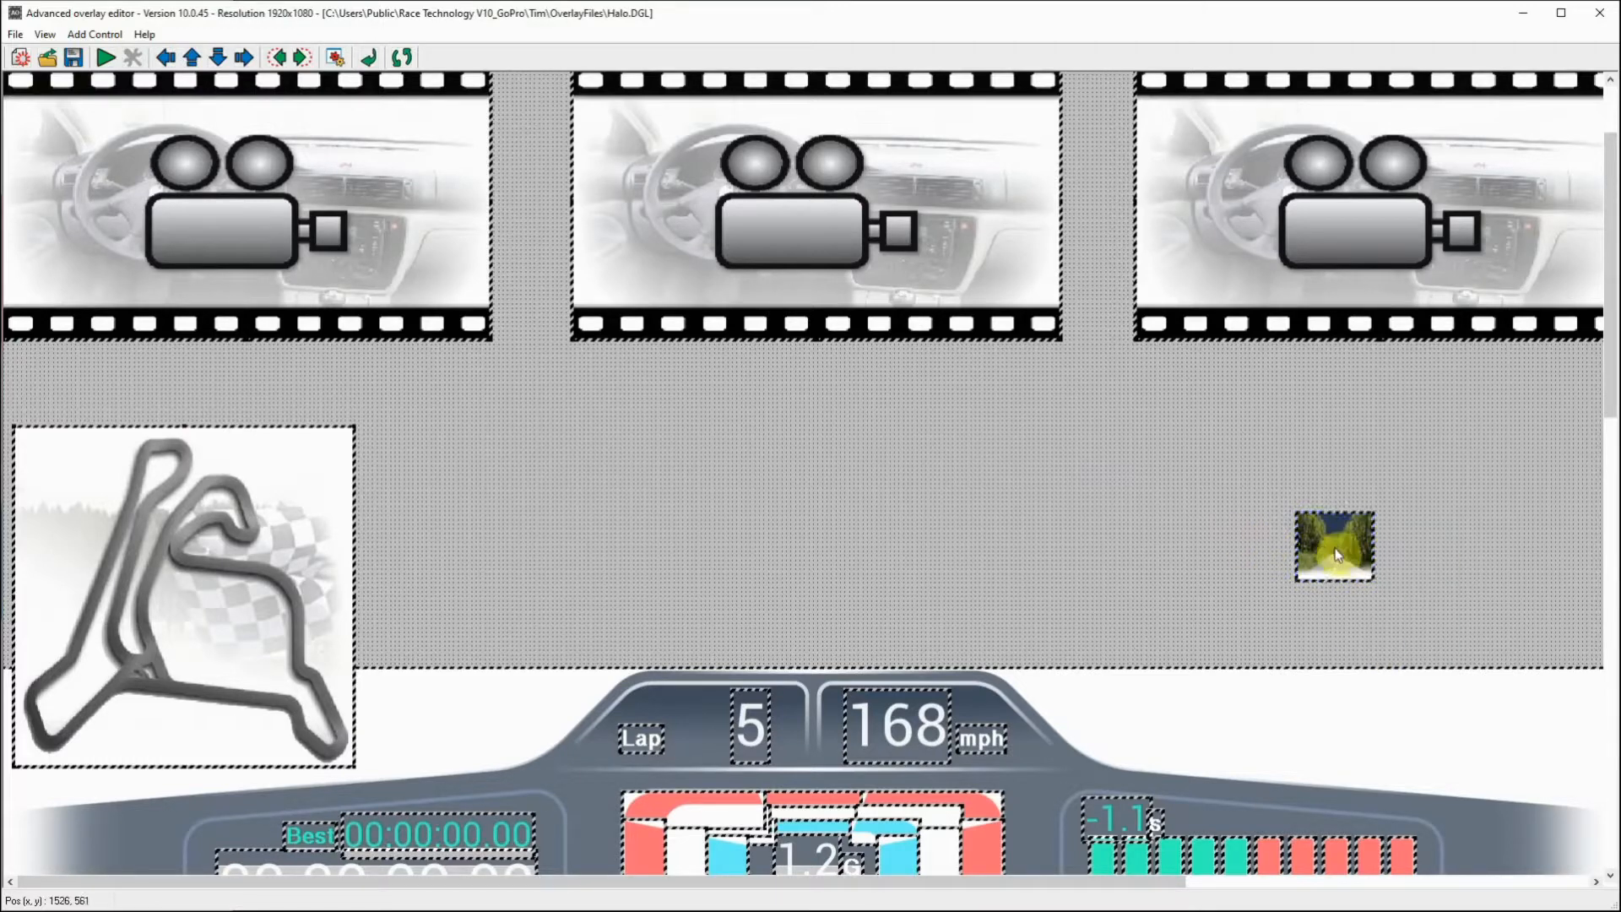
{"action": "left_click", "coordinate": [335, 57]}
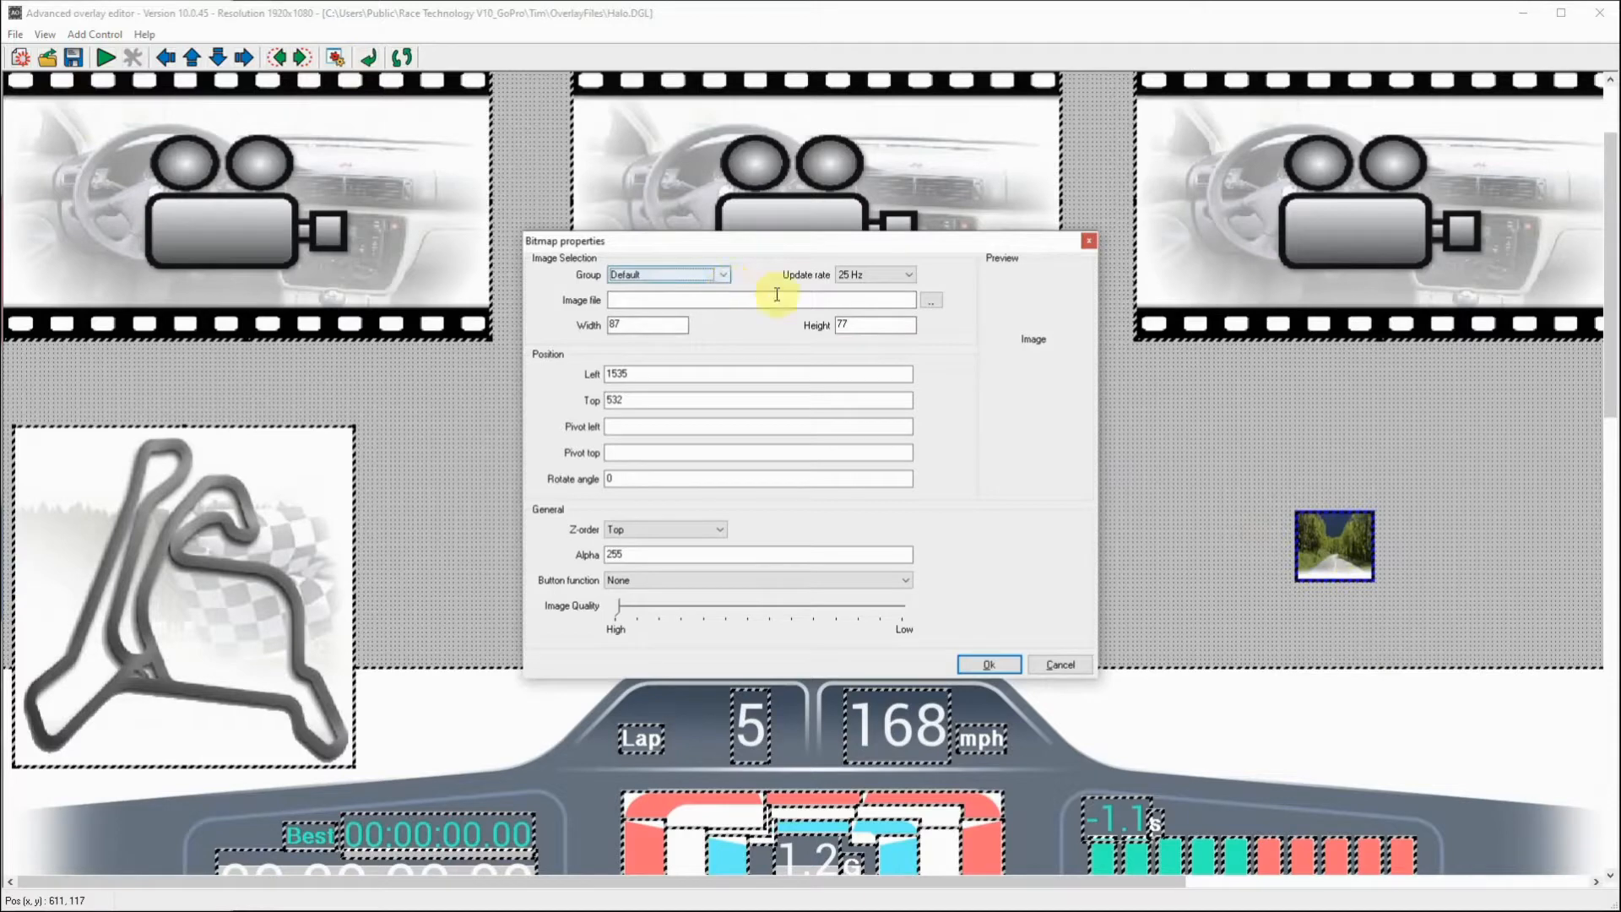
{"action": "left_click", "coordinate": [934, 300]}
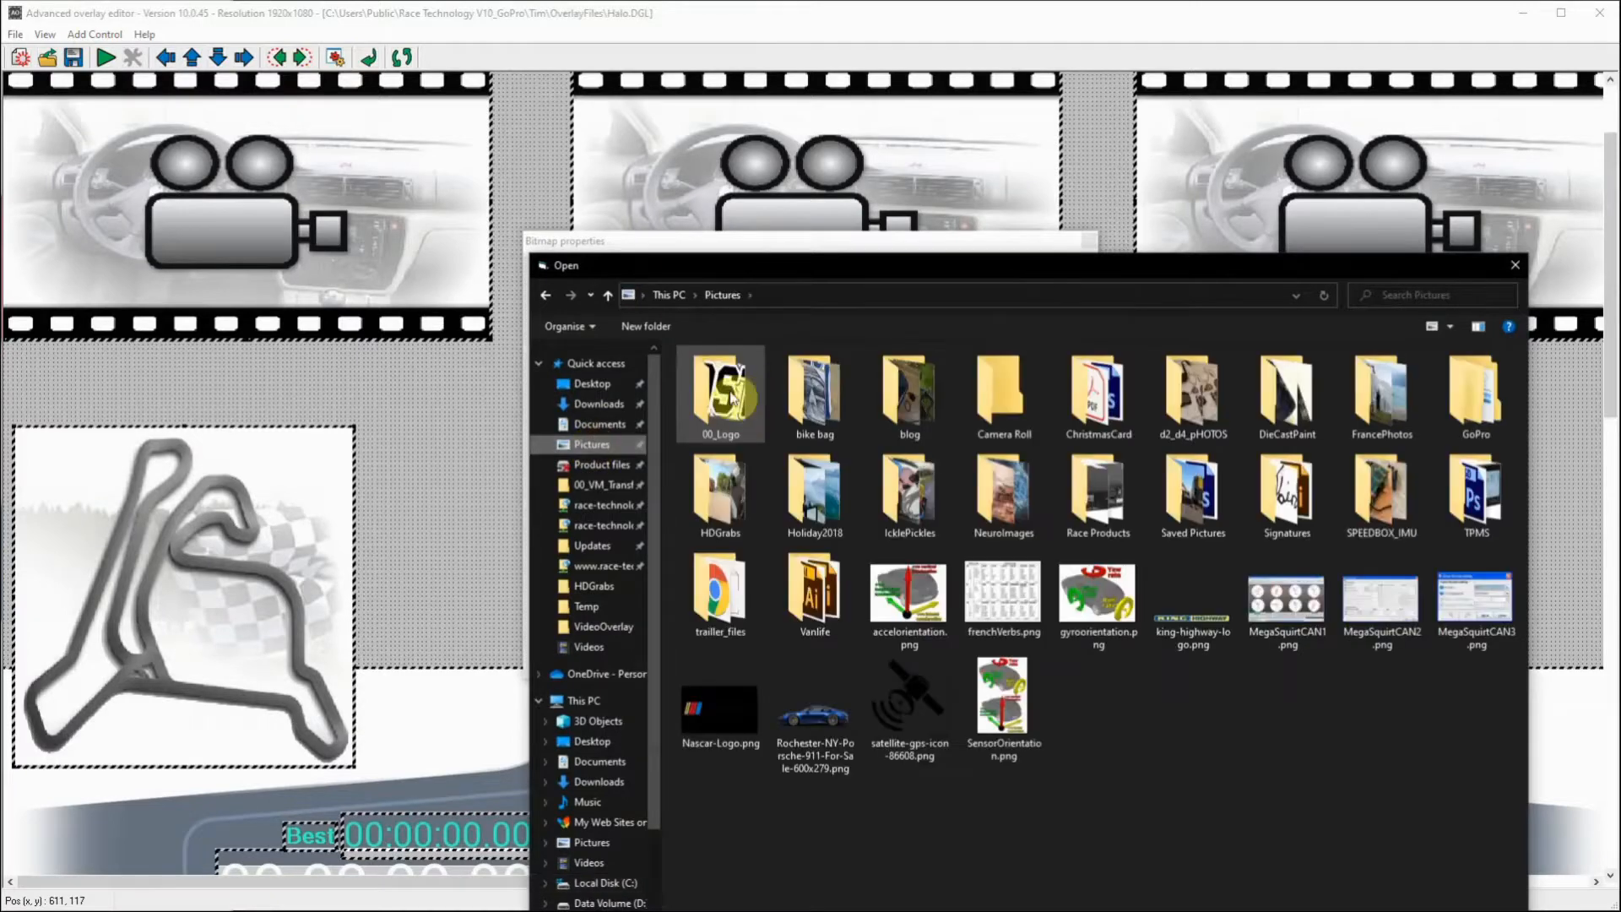
{"action": "double_click", "coordinate": [725, 397]}
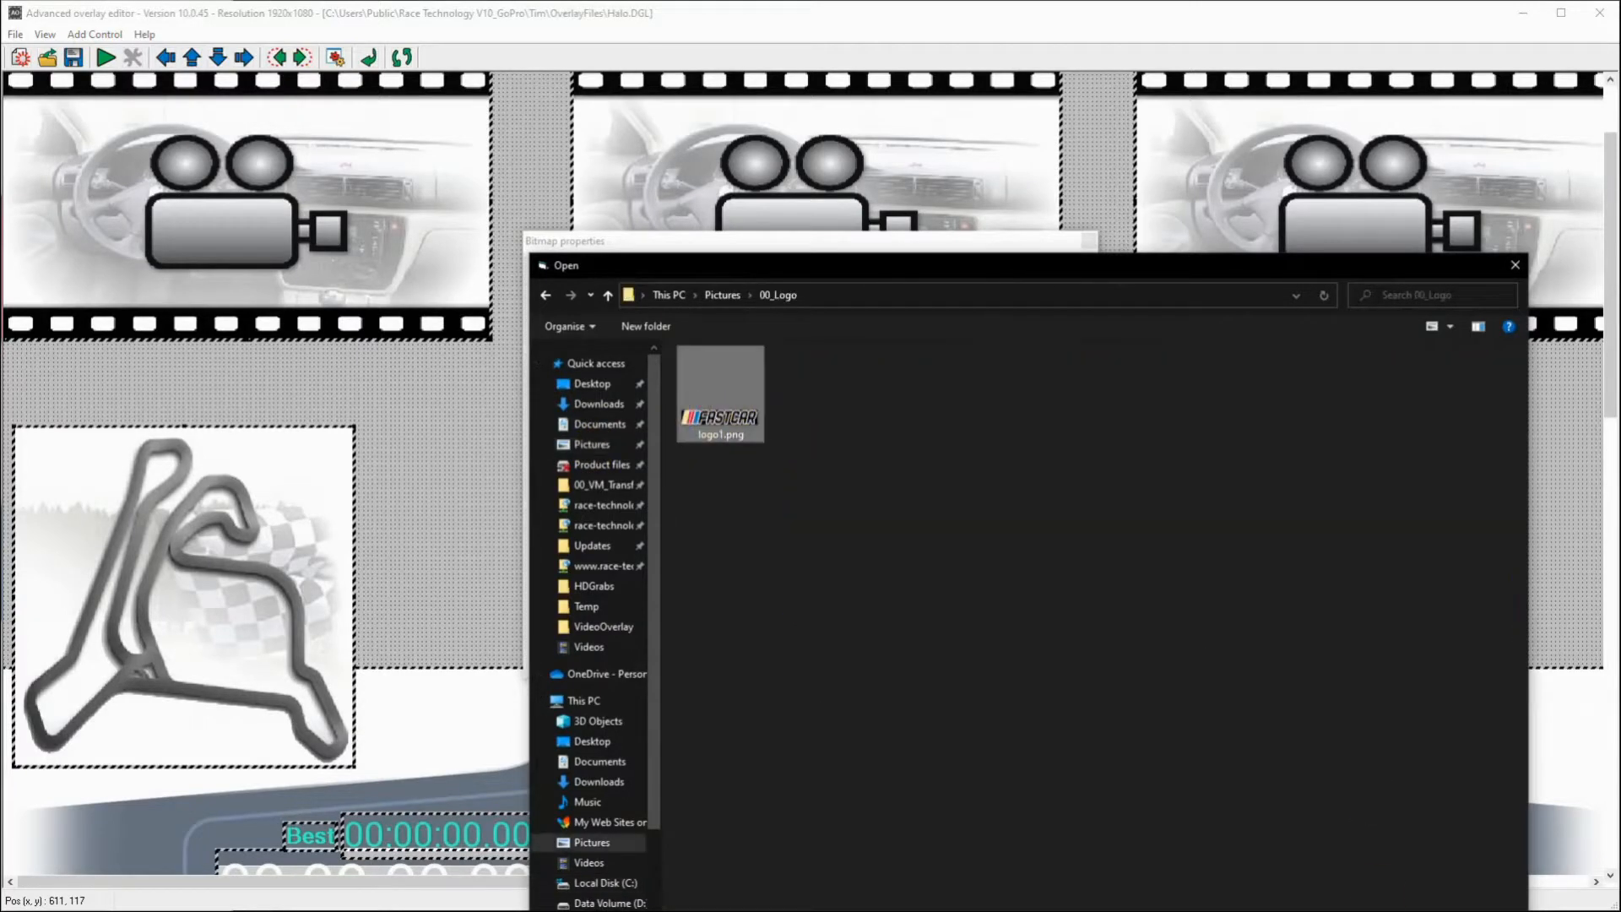
{"action": "double_click", "coordinate": [722, 395]}
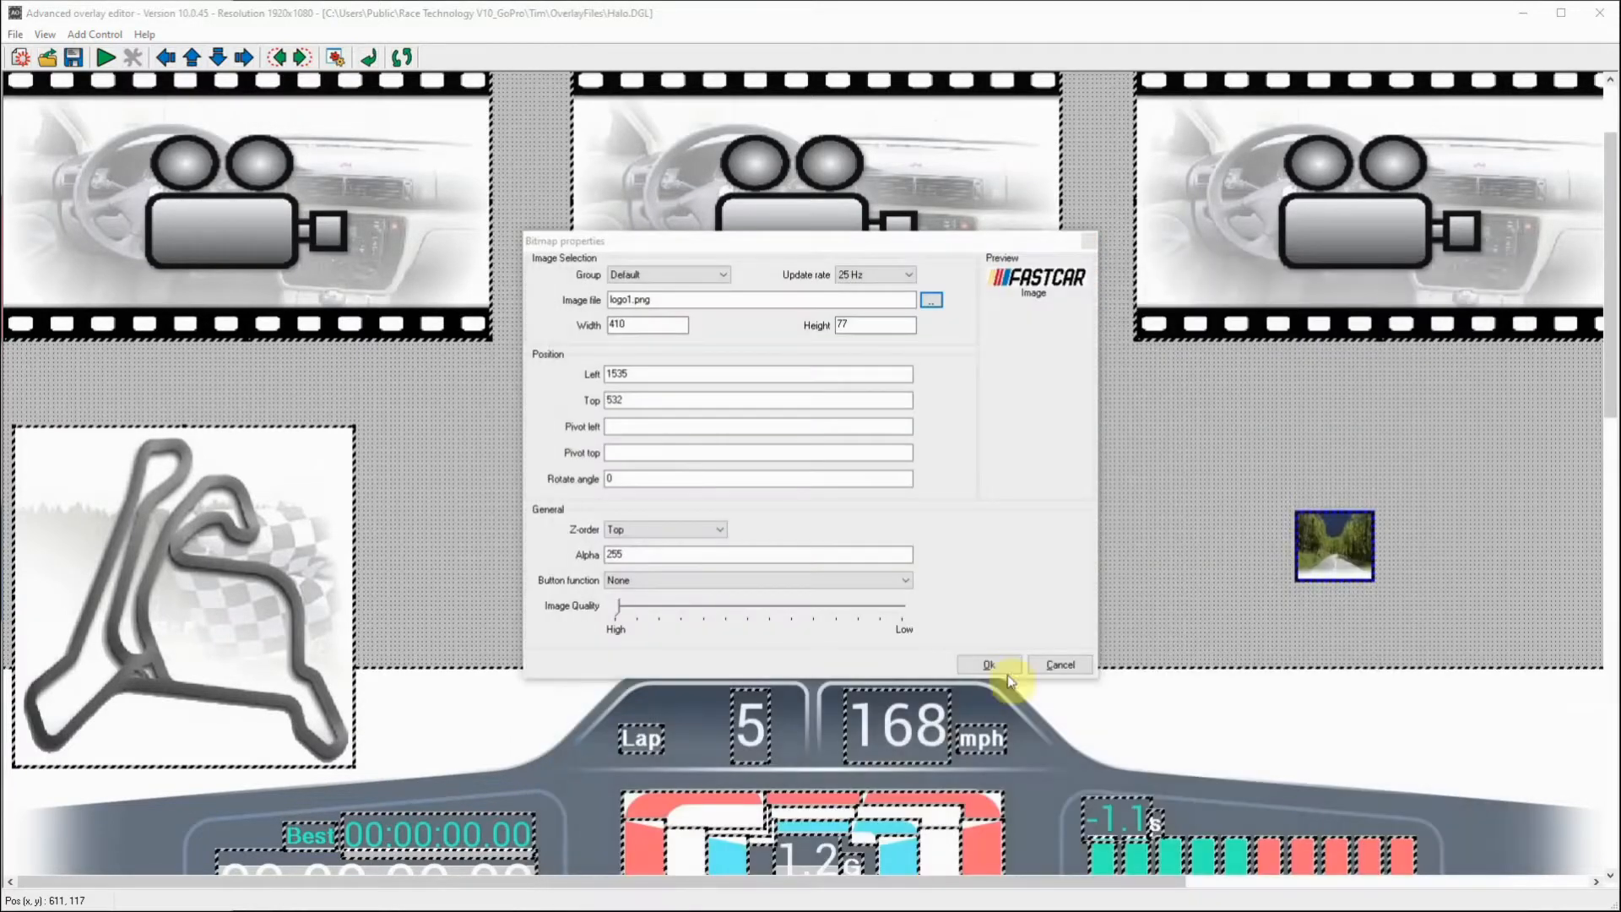
Step: Set the logo bitmap's Z-order to Bottom, keep it in the Default group and apply the properties
{"action": "left_click", "coordinate": [722, 528]}
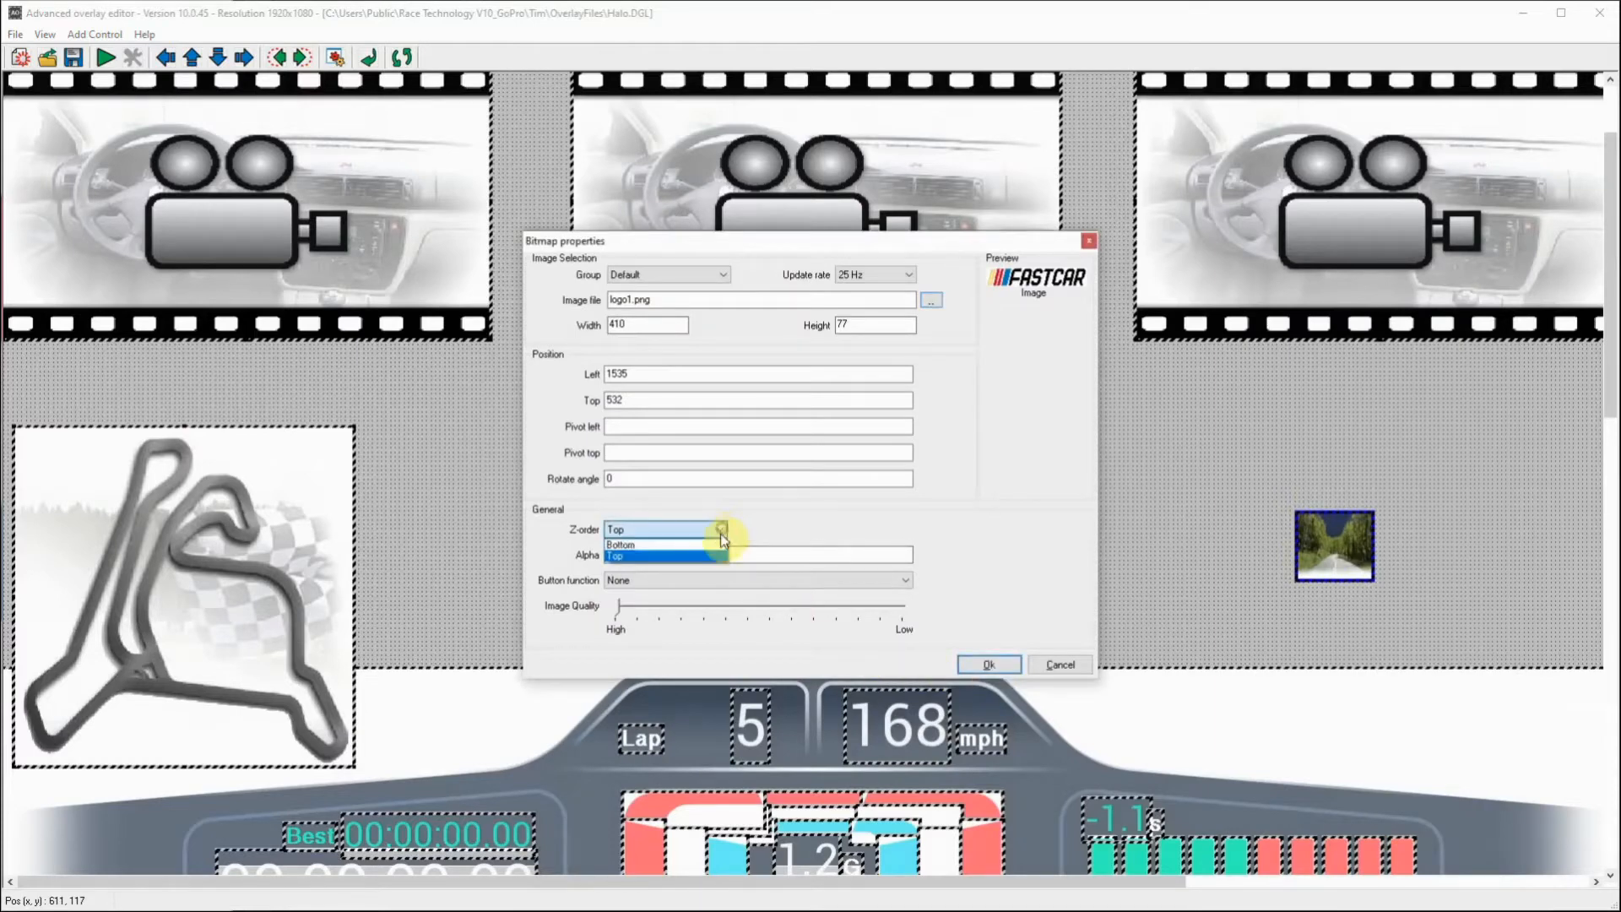
{"action": "left_click", "coordinate": [667, 545]}
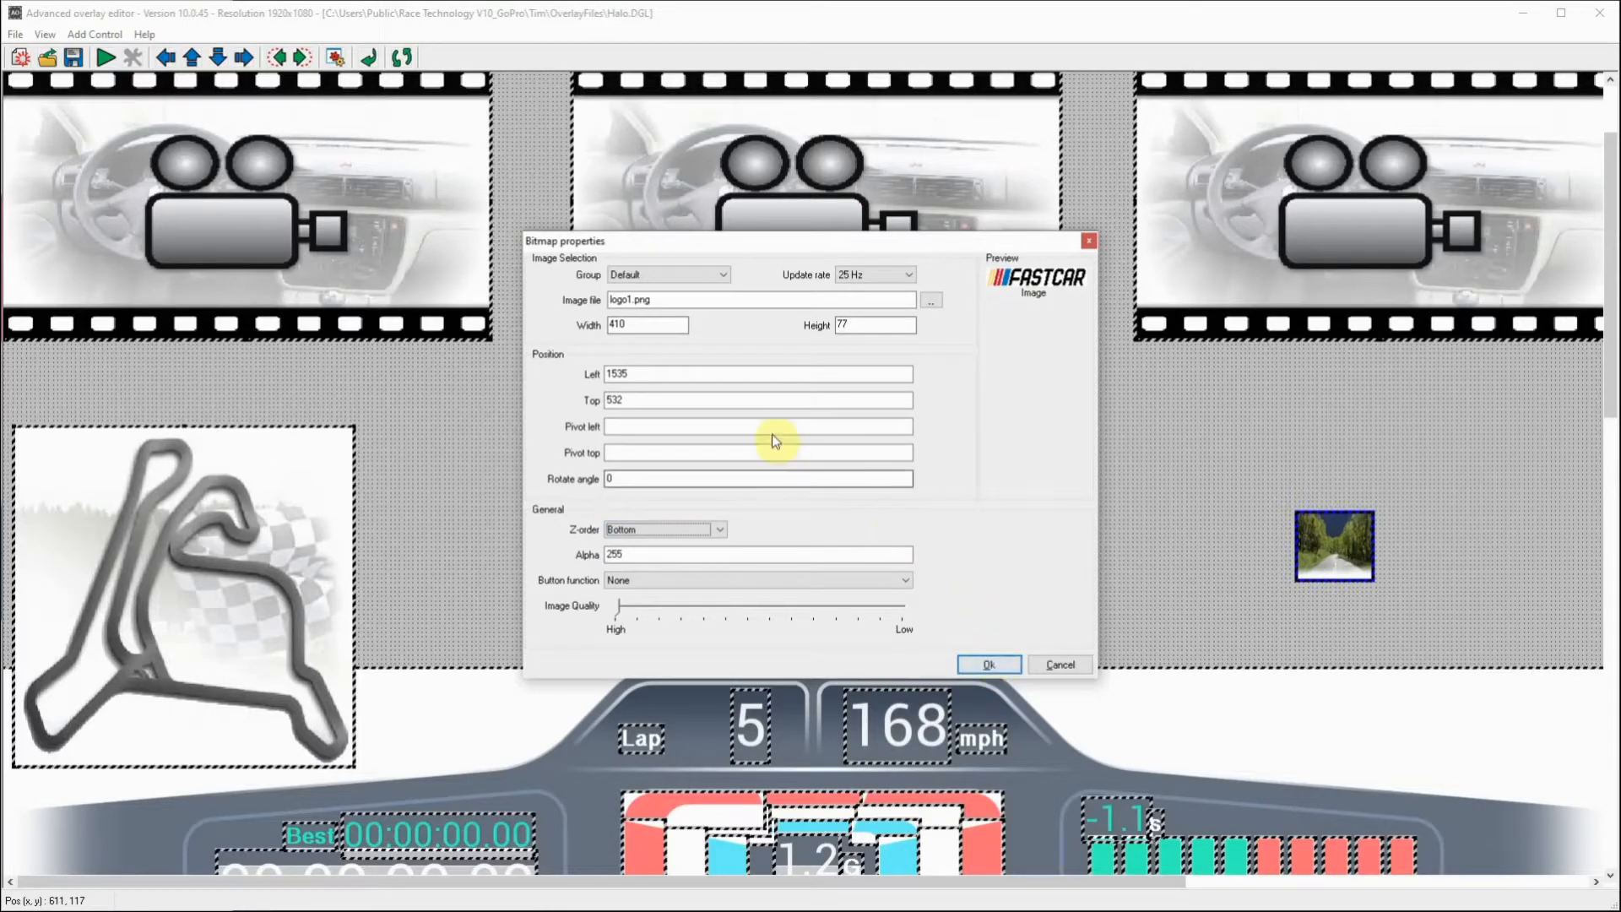
{"action": "left_click", "coordinate": [722, 276]}
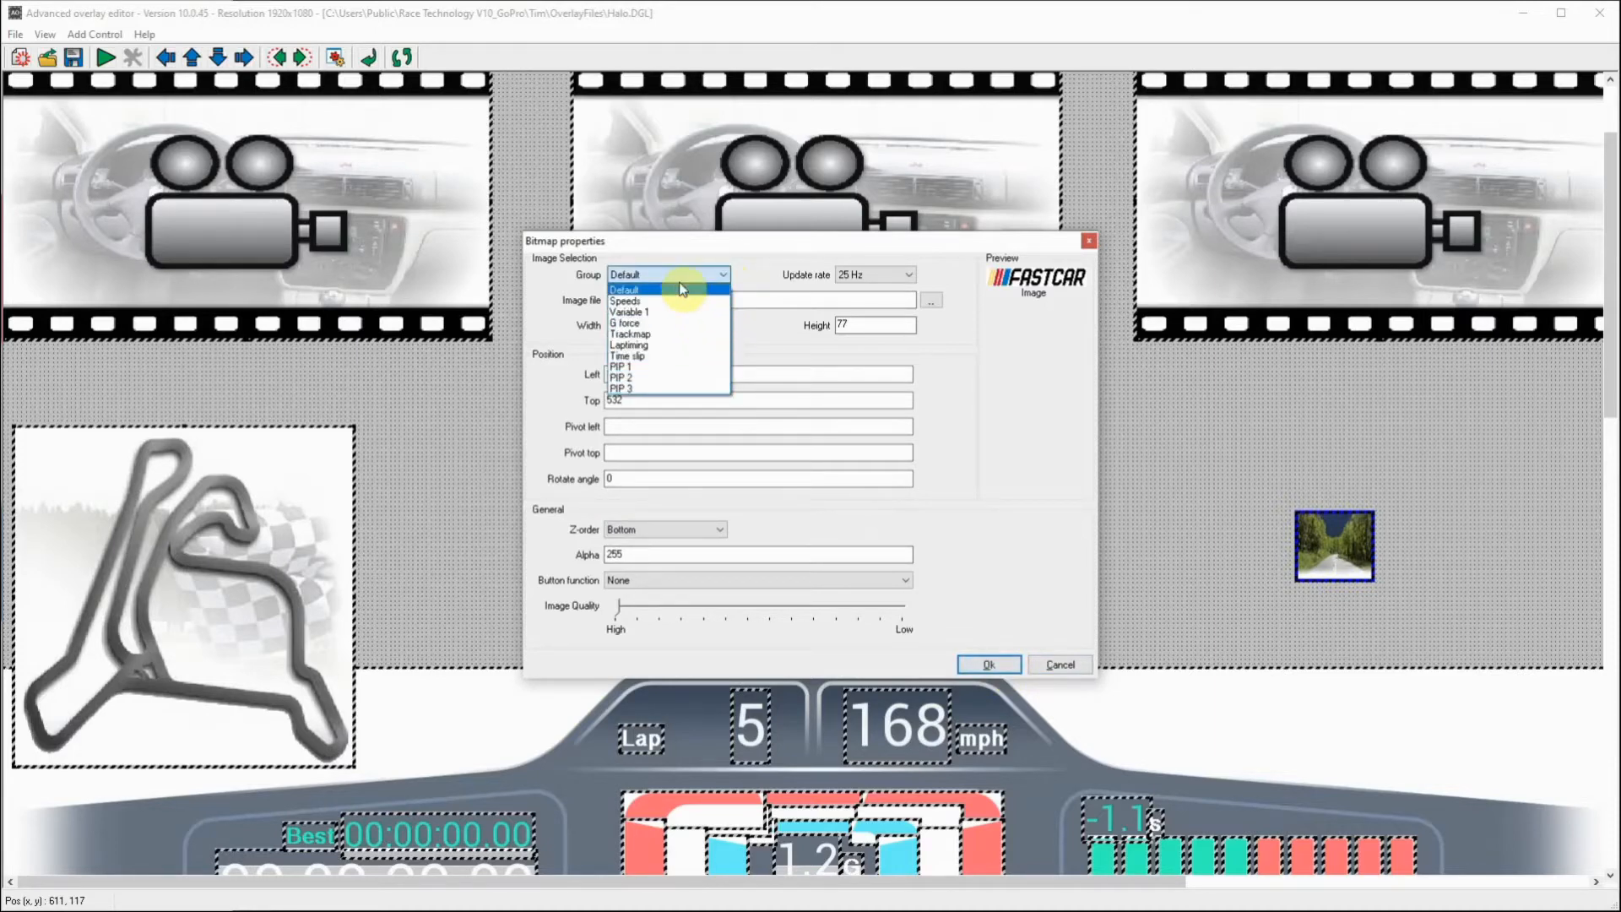
{"action": "left_click", "coordinate": [761, 251]}
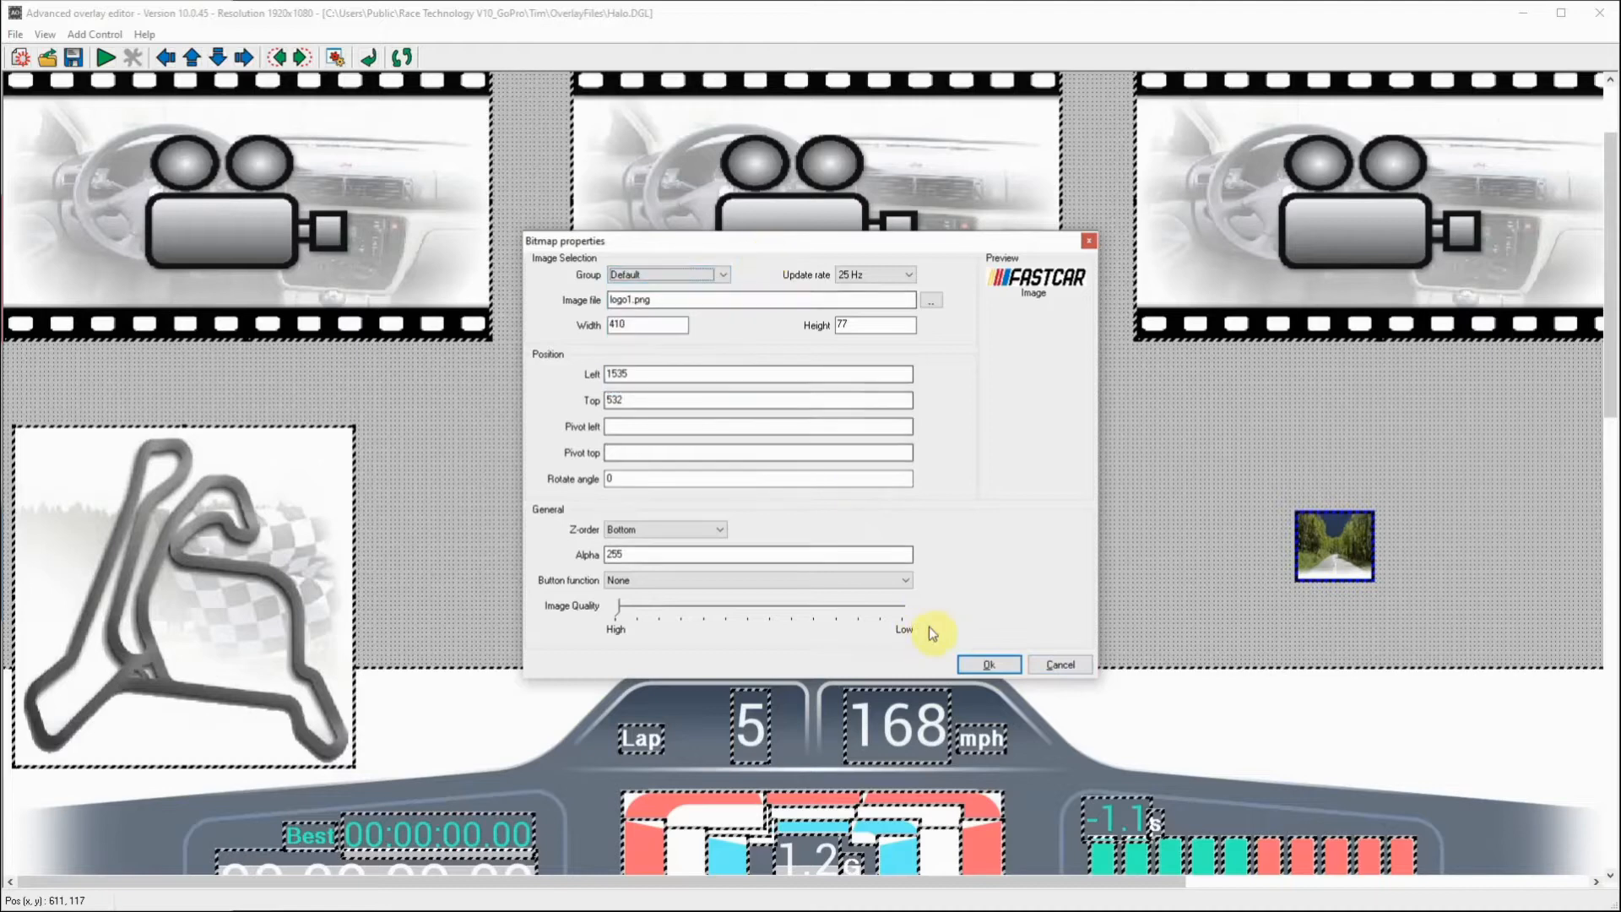
{"action": "left_click", "coordinate": [989, 663]}
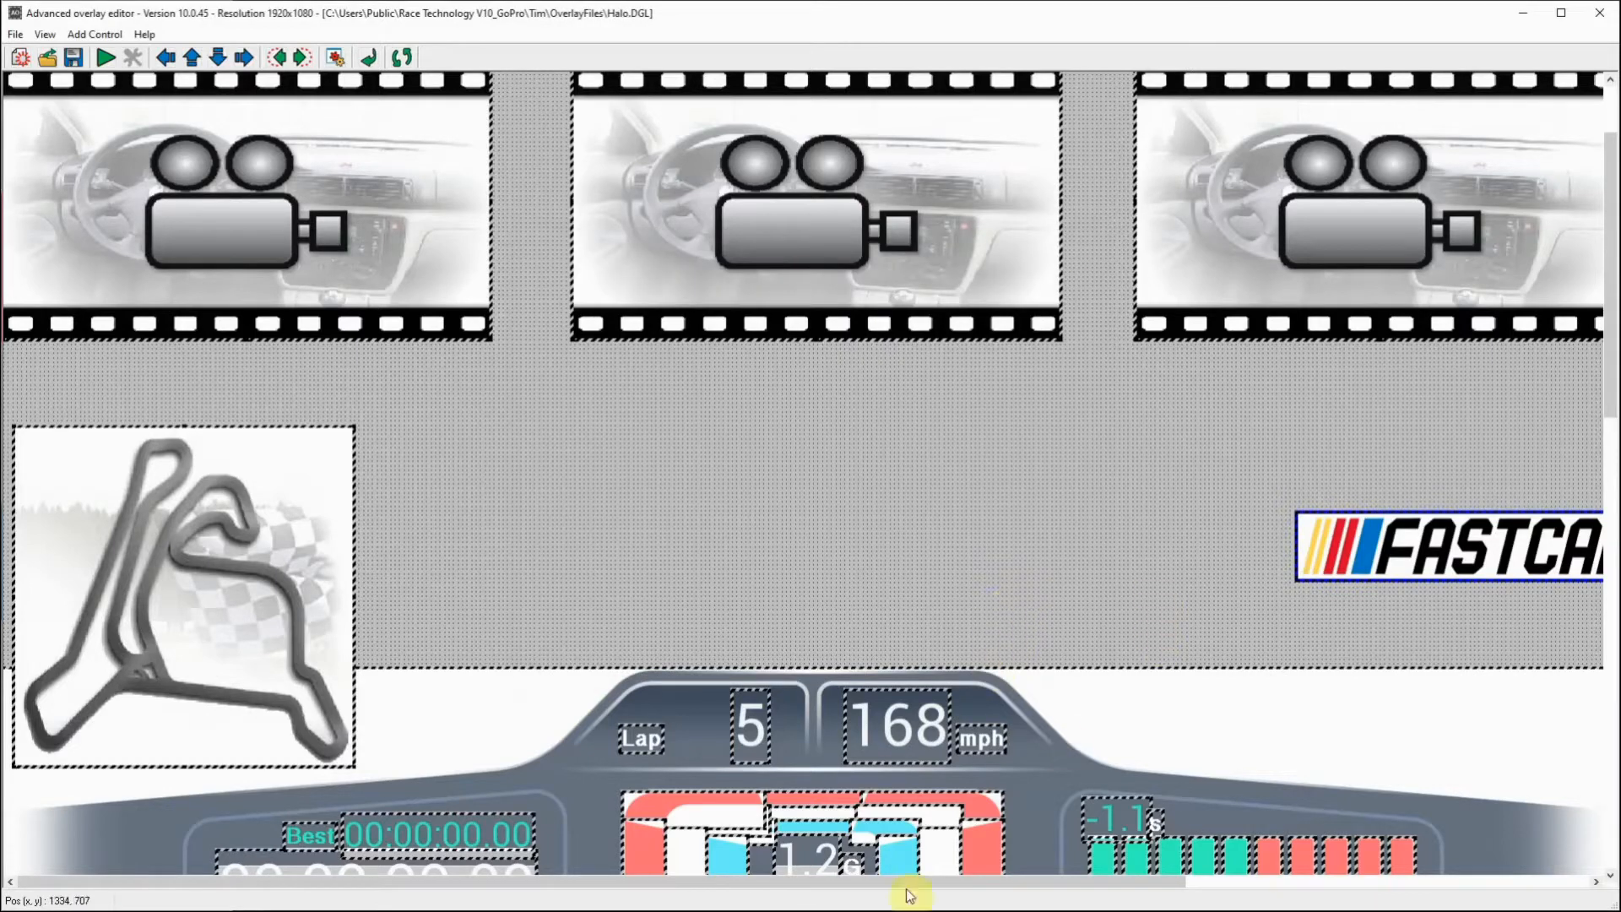
Step: Move the FASTCAR logo down to just above the dashboard's time slip display, at about left 1481, top 703
{"action": "left_click_drag", "start_coordinate": [918, 887], "coordinate": [1405, 886]}
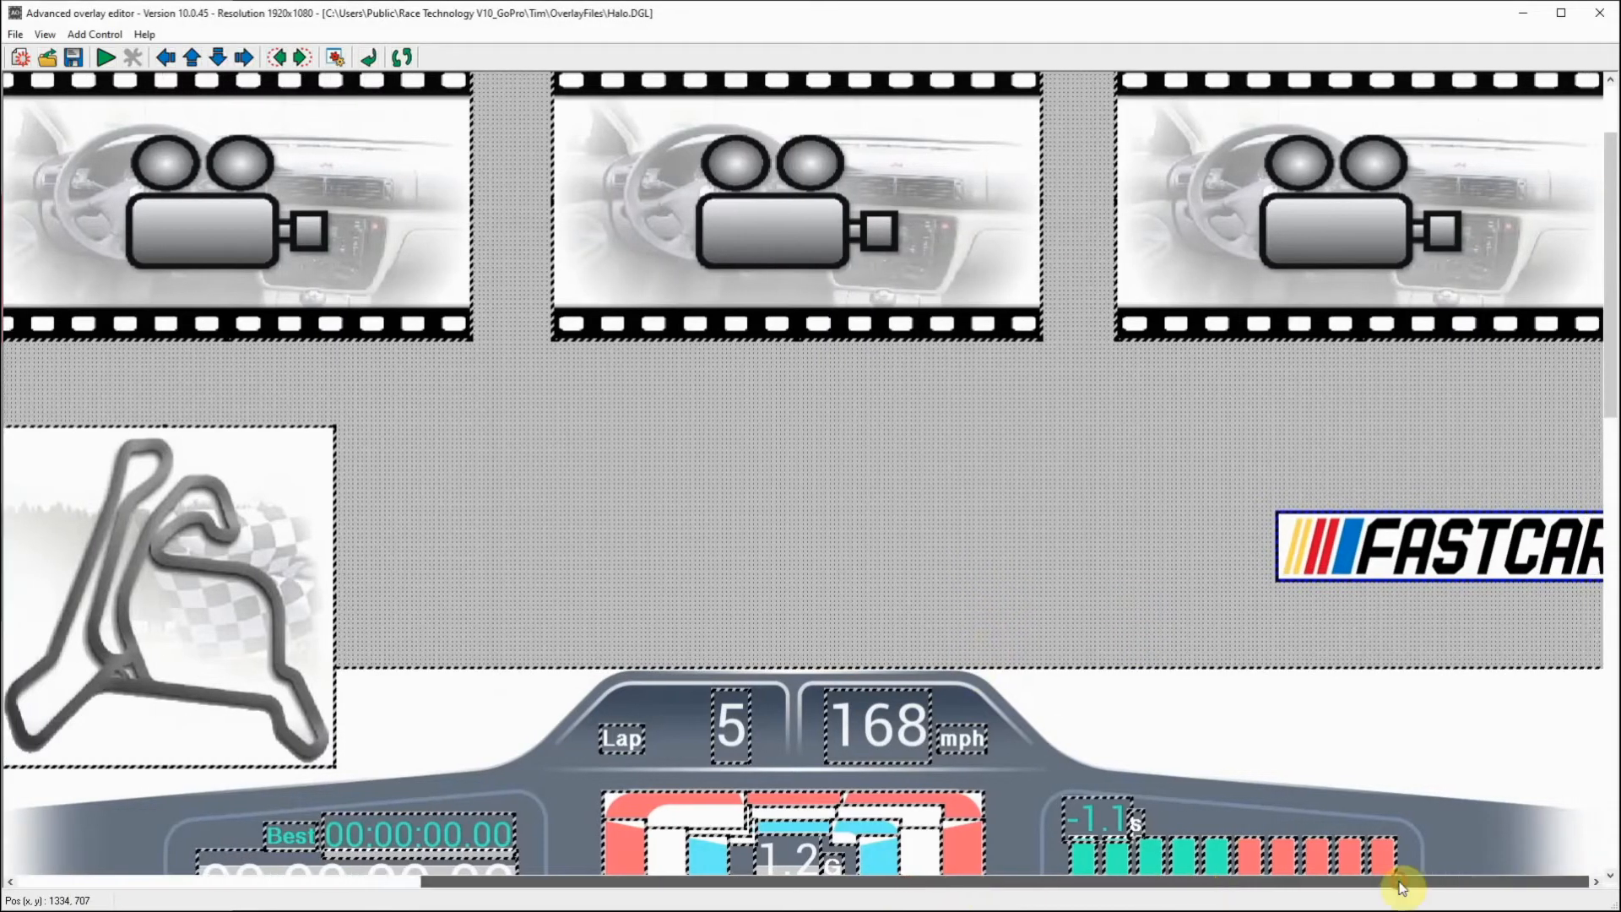
{"action": "left_click_drag", "start_coordinate": [1612, 352], "coordinate": [1613, 377]}
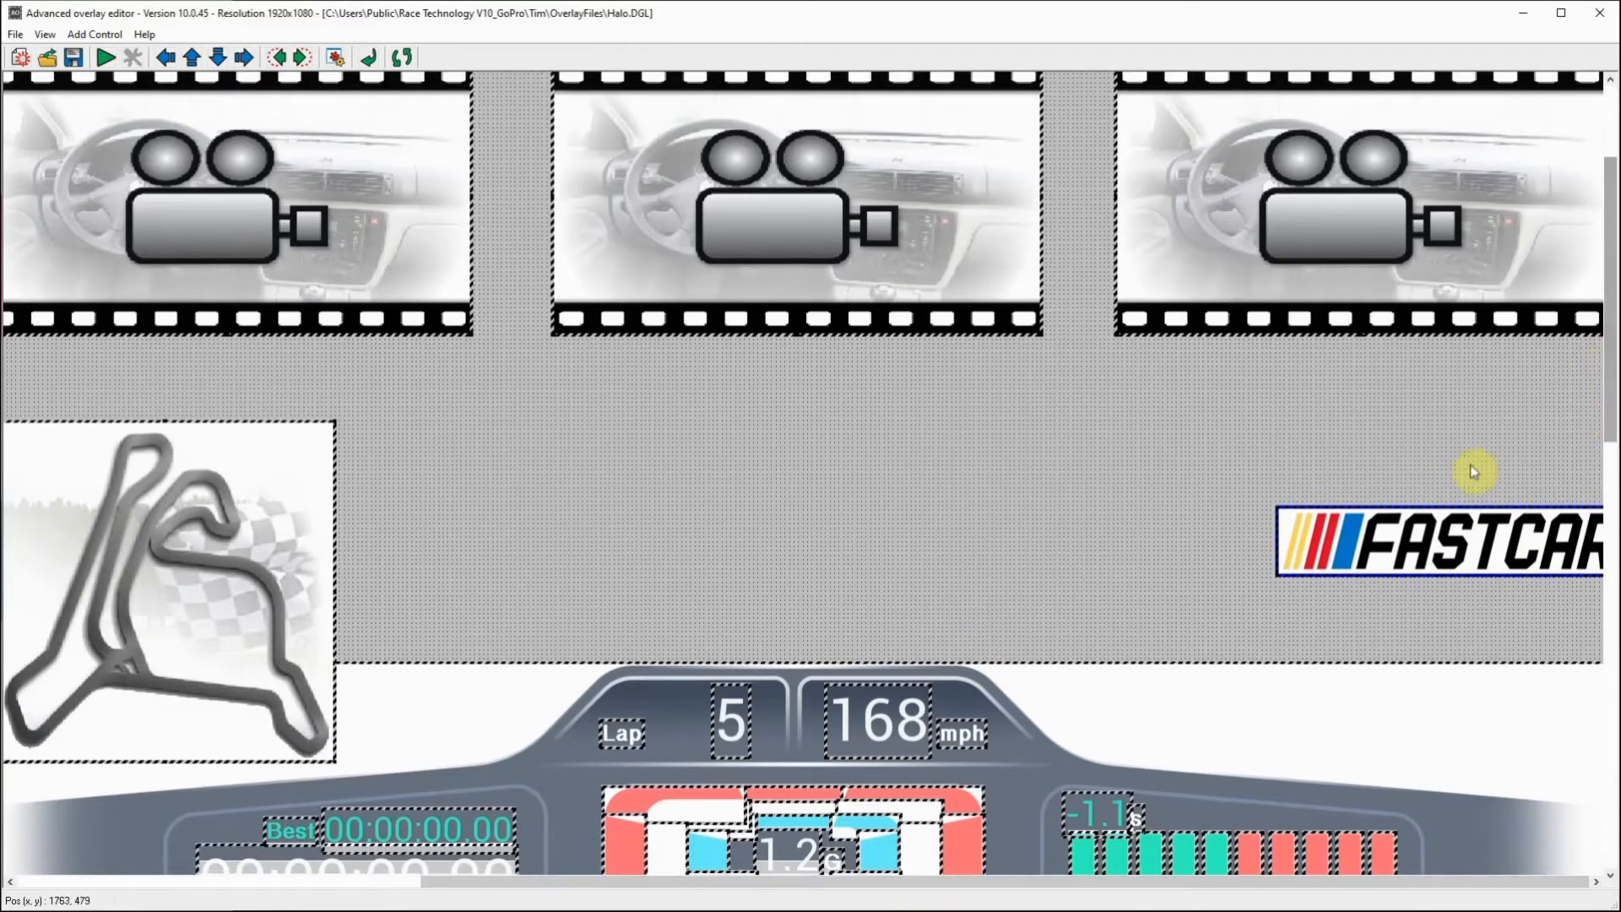
{"action": "left_click_drag", "start_coordinate": [1463, 507], "coordinate": [1414, 655]}
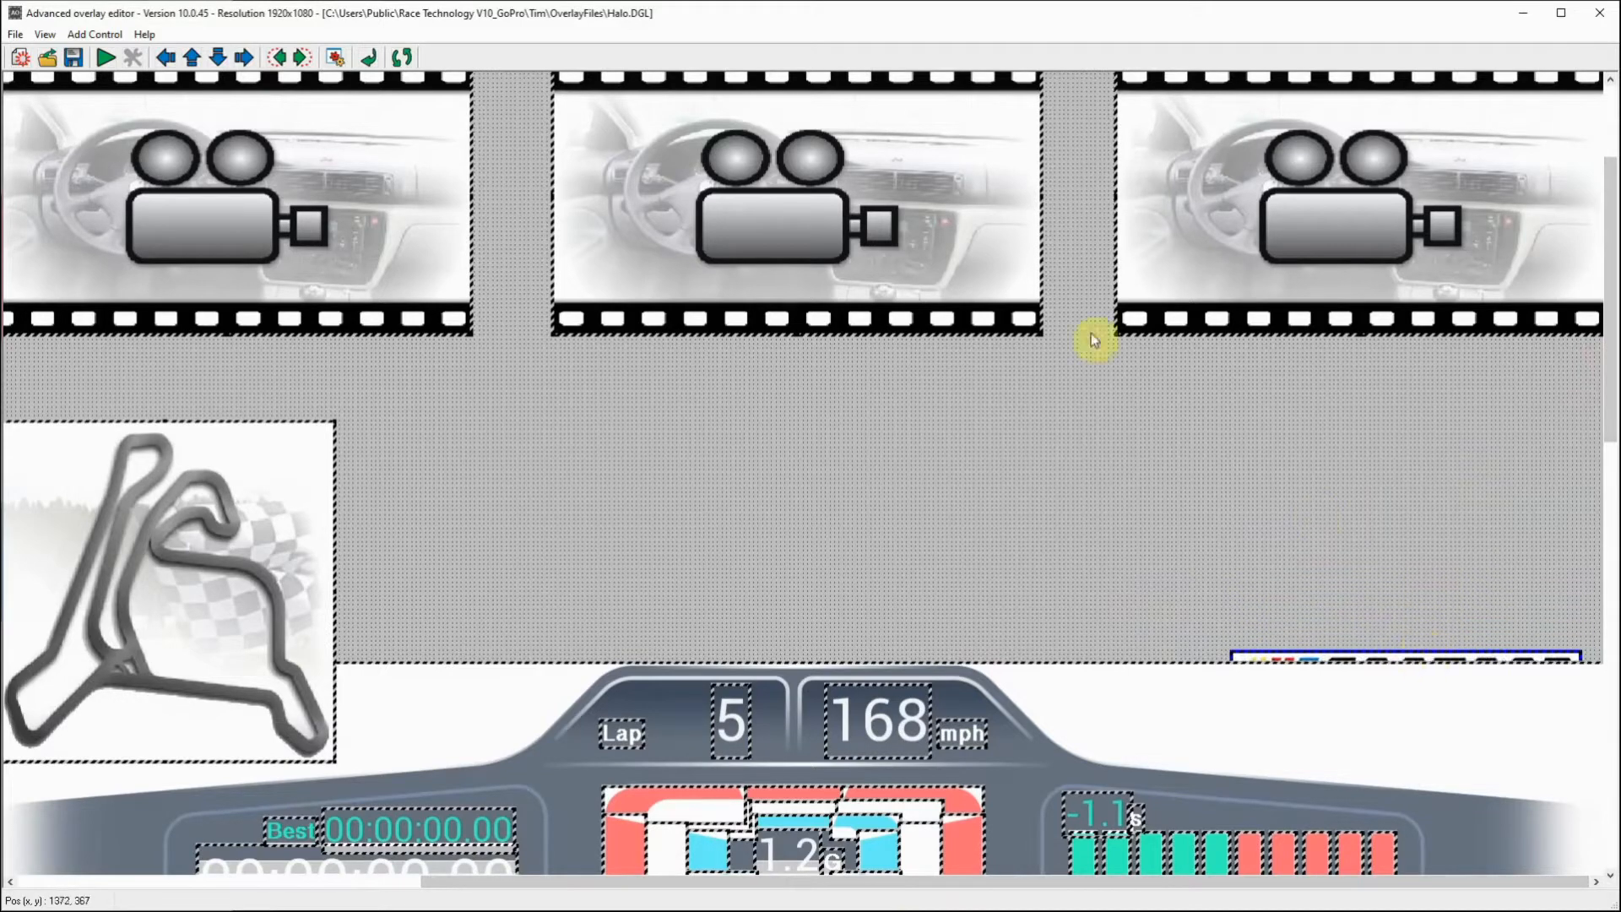
Step: Preview the overlay to check the logo's placement beside the dashboard, and return to editing
{"action": "left_click", "coordinate": [108, 59]}
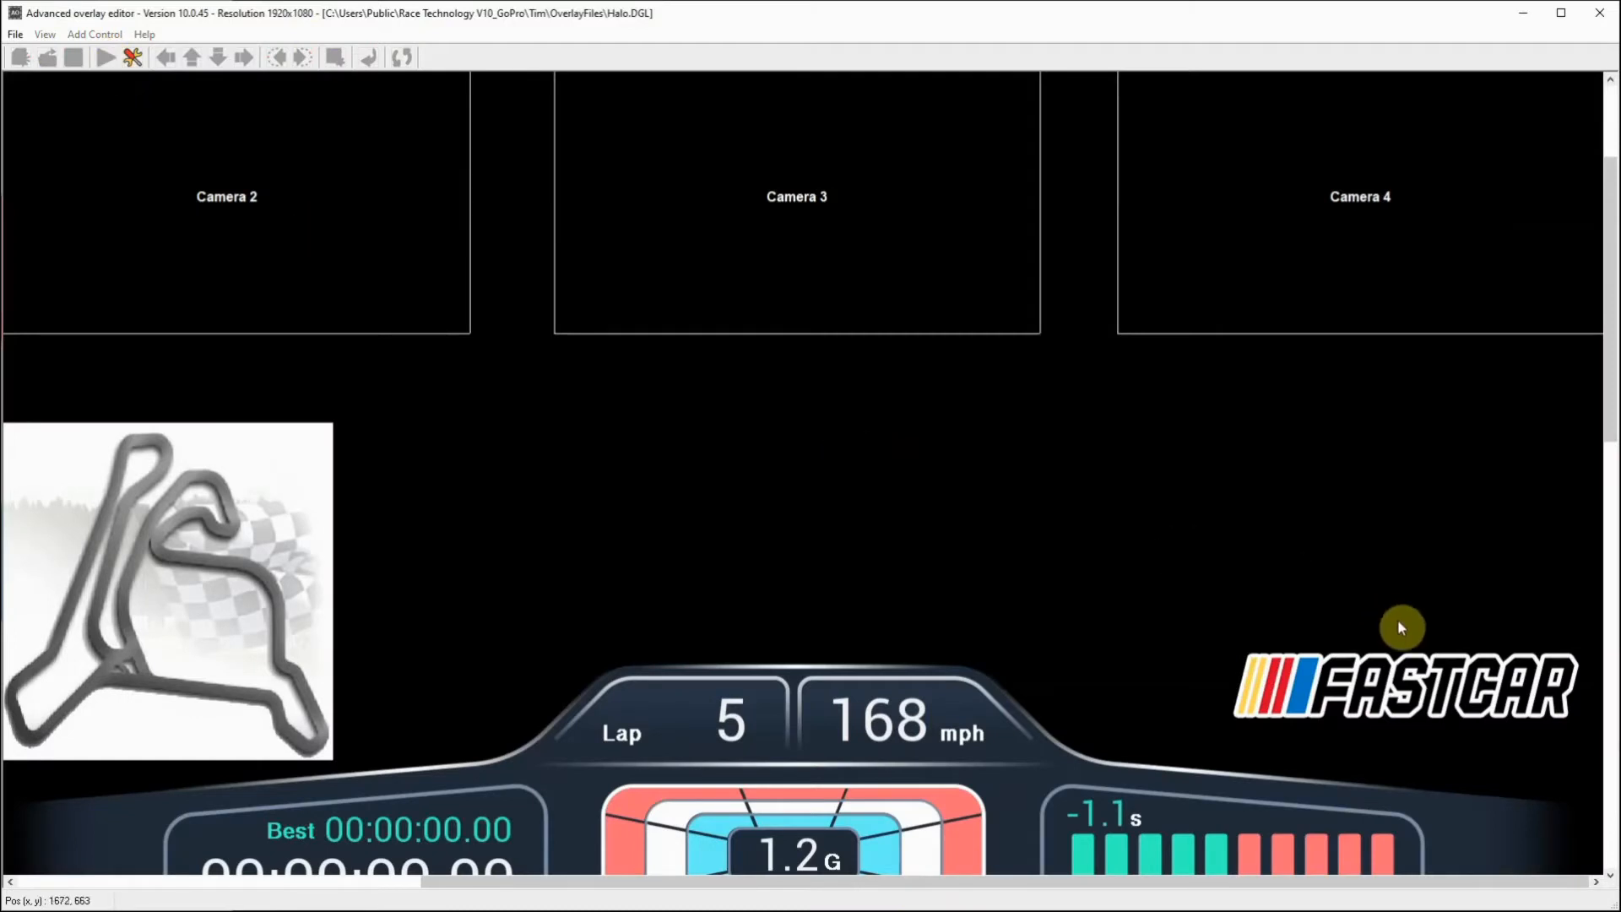
{"action": "left_click_drag", "start_coordinate": [1611, 362], "coordinate": [1615, 714]}
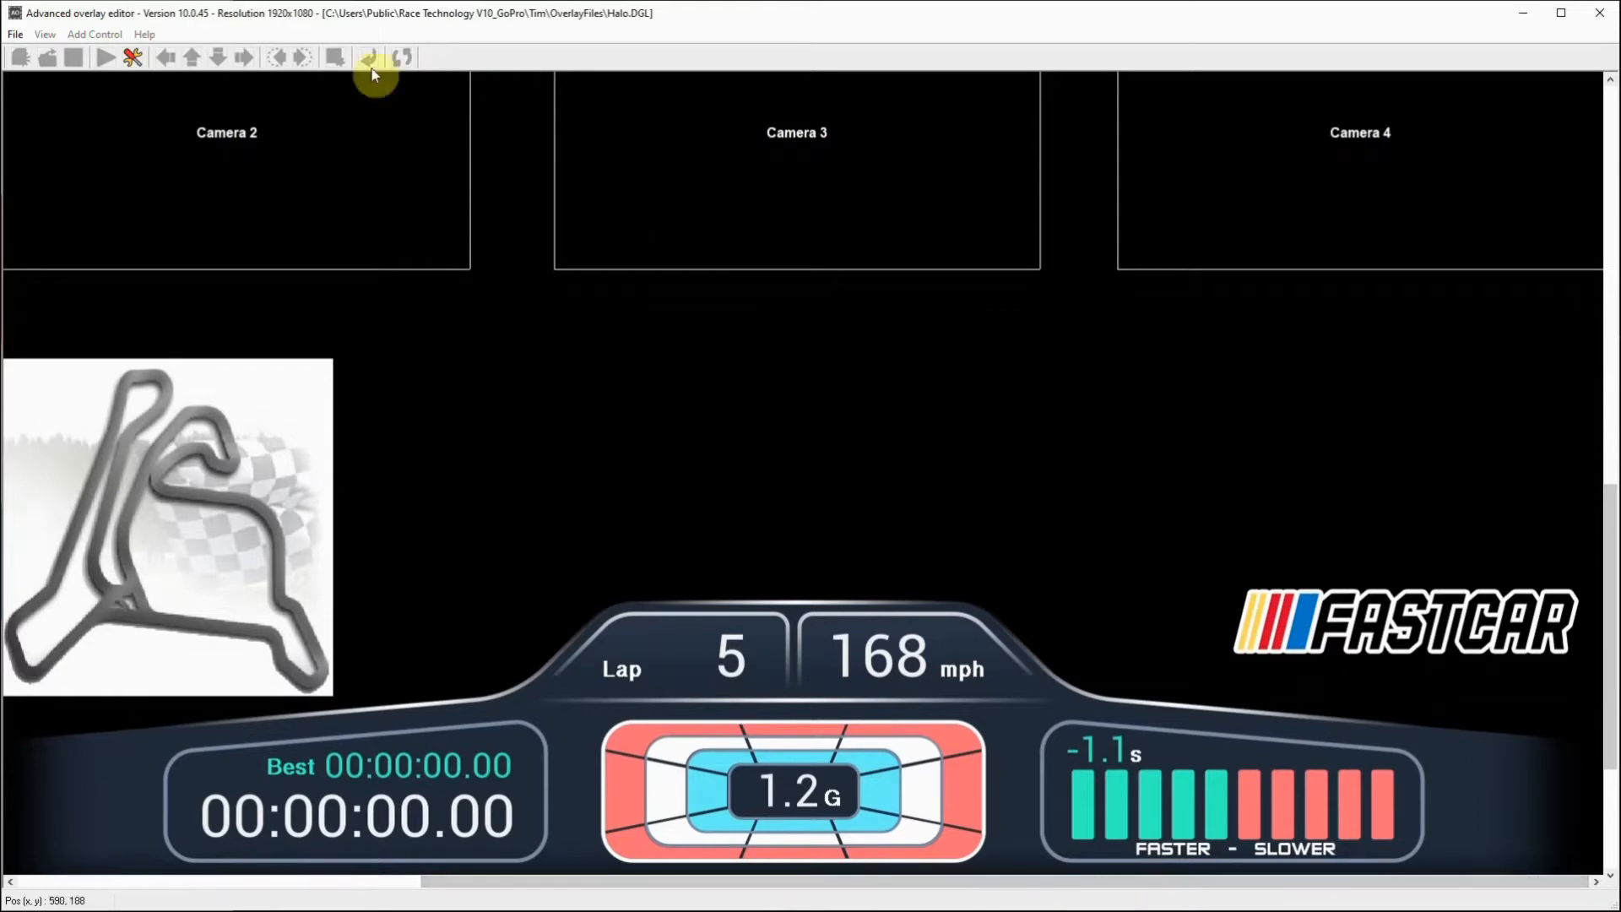
{"action": "left_click", "coordinate": [133, 59]}
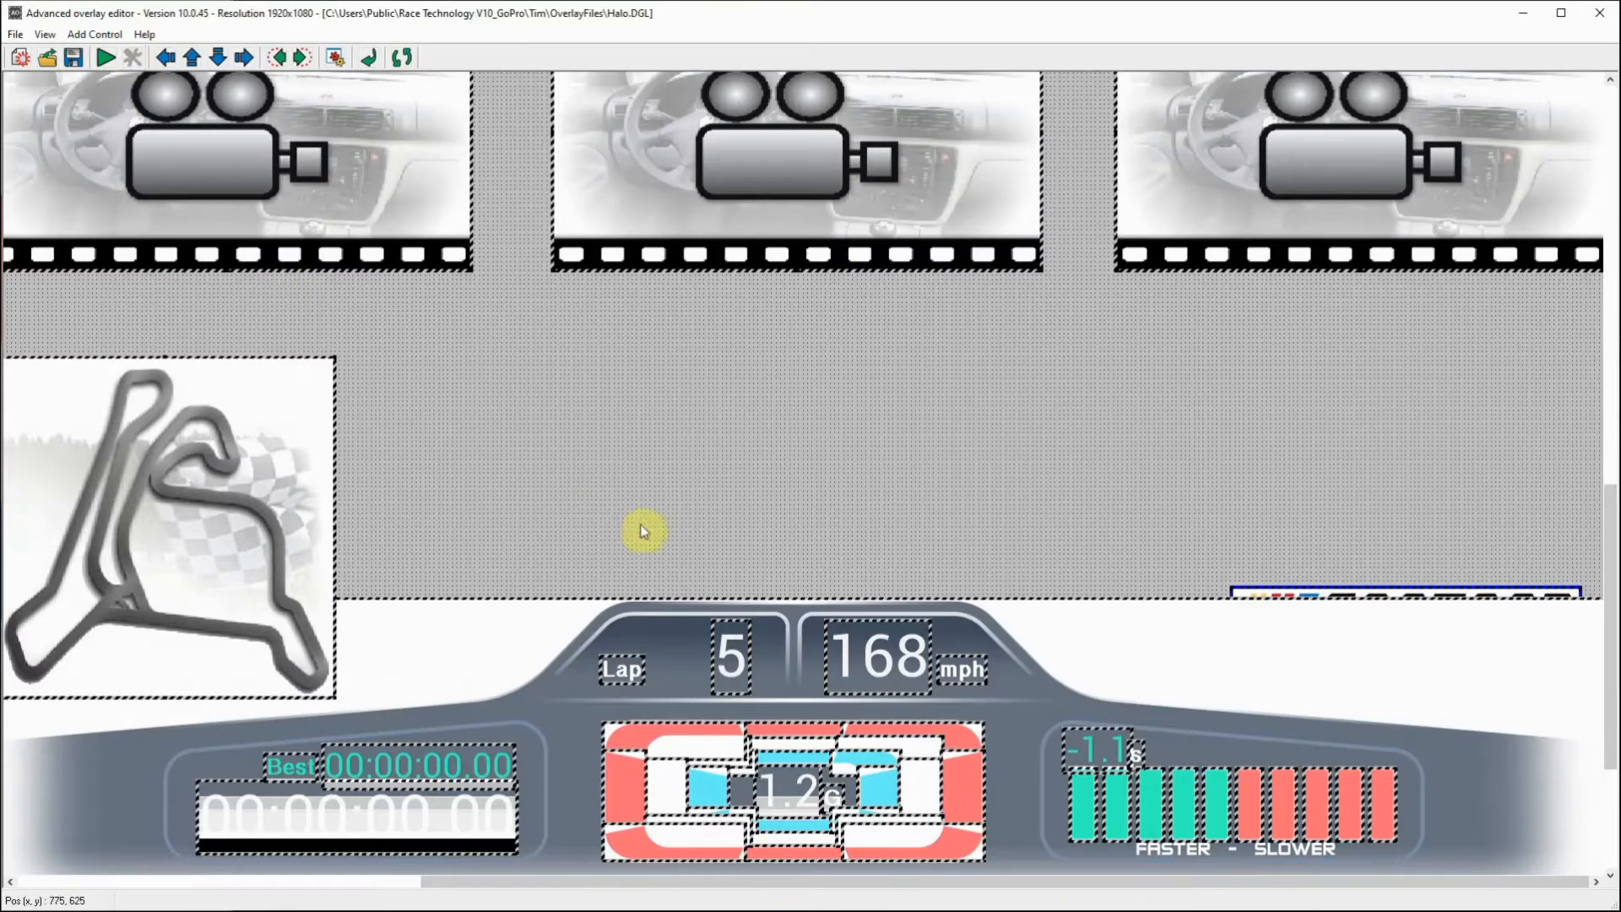
Step: Add a new overlay group named Logo with Enabled 1 and Alpha 255, and apply it
{"action": "left_click", "coordinate": [47, 35]}
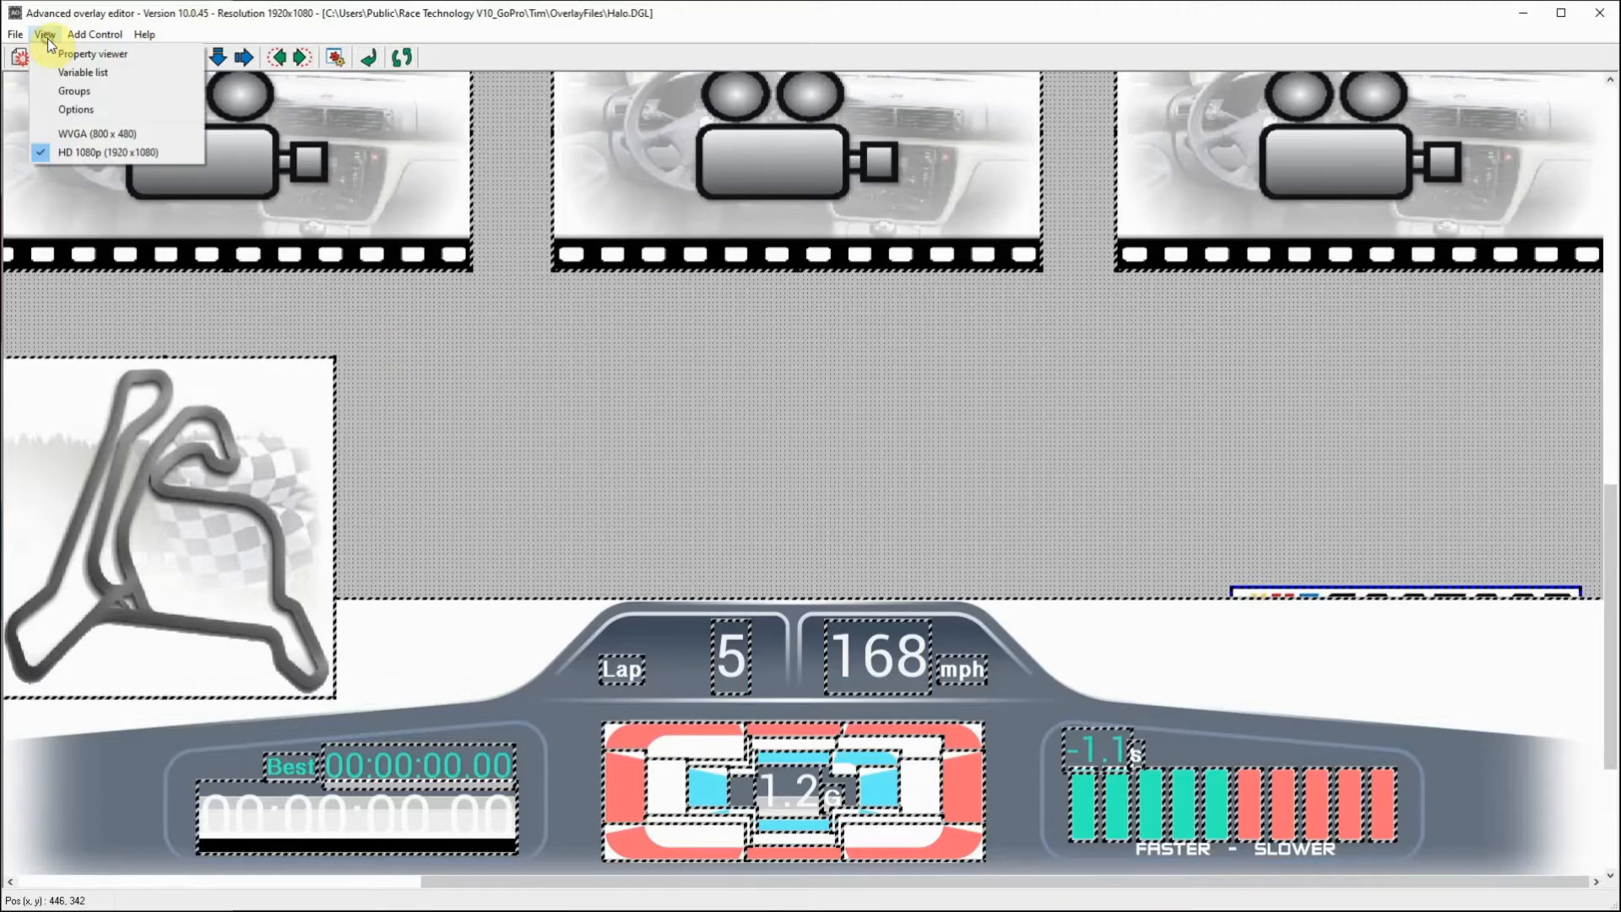
{"action": "left_click", "coordinate": [69, 104]}
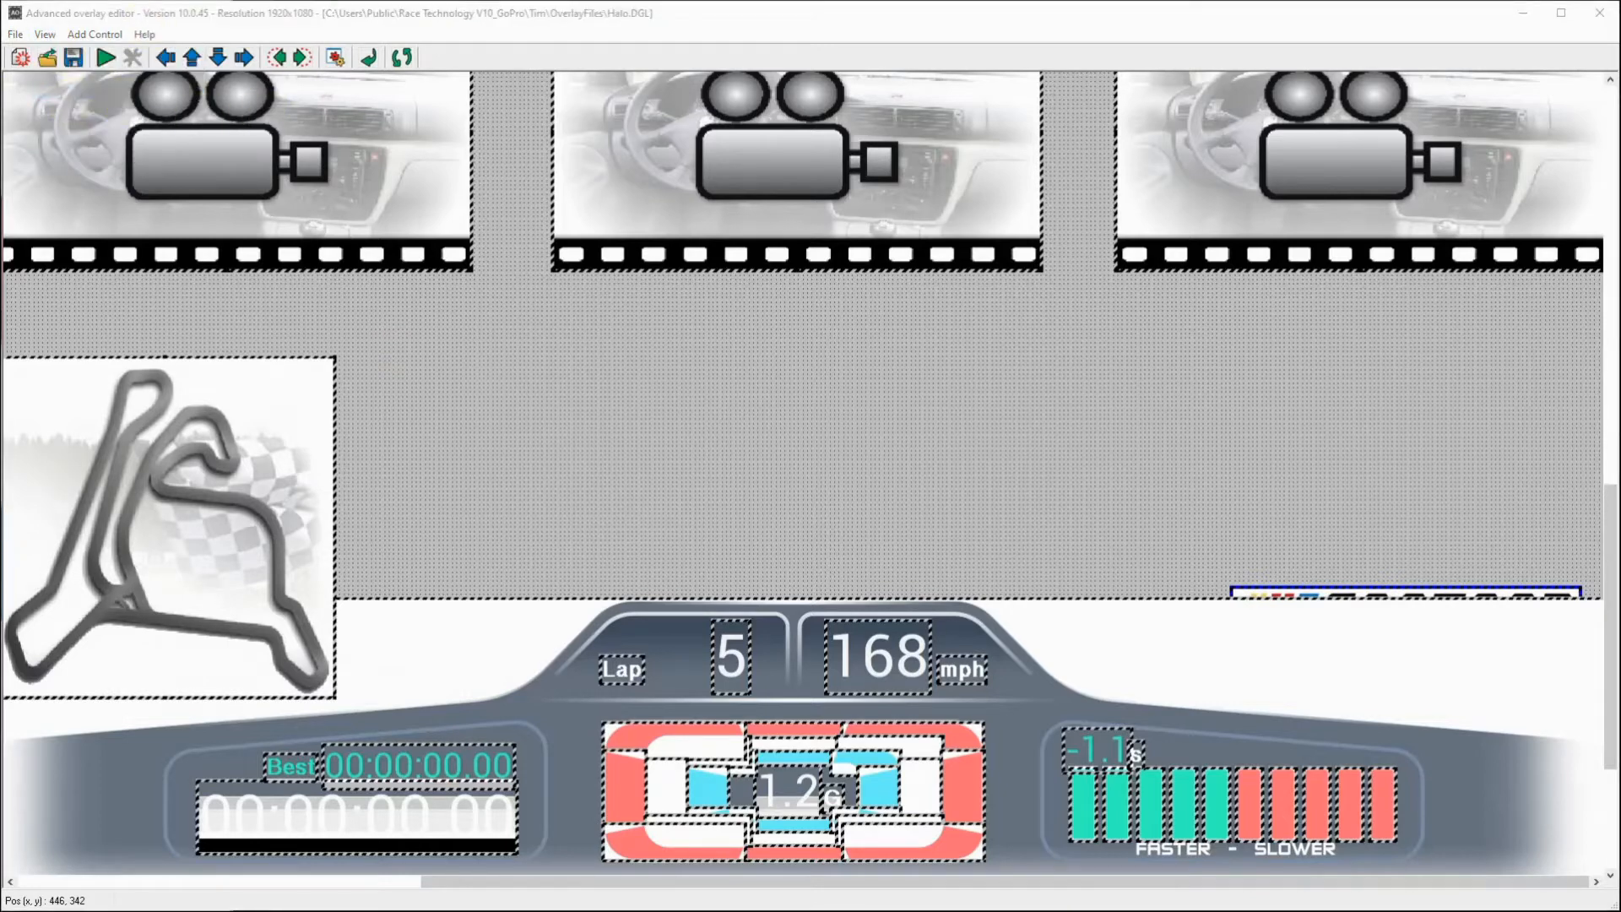
{"action": "left_click_drag", "start_coordinate": [859, 286], "coordinate": [1229, 174]}
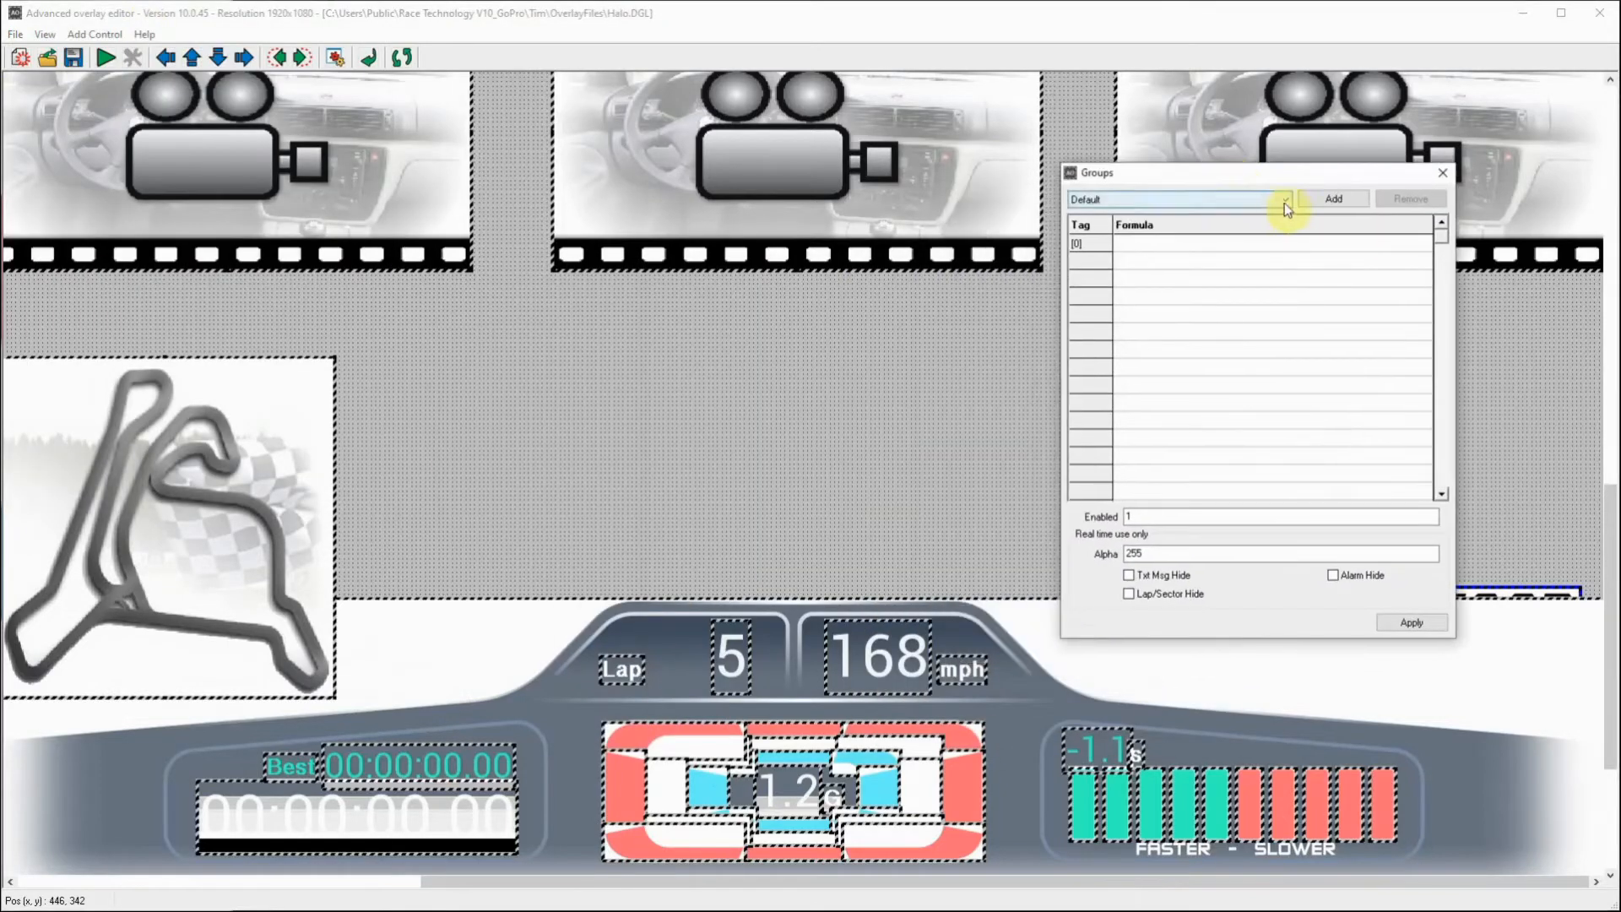
{"action": "left_click", "coordinate": [1284, 203]}
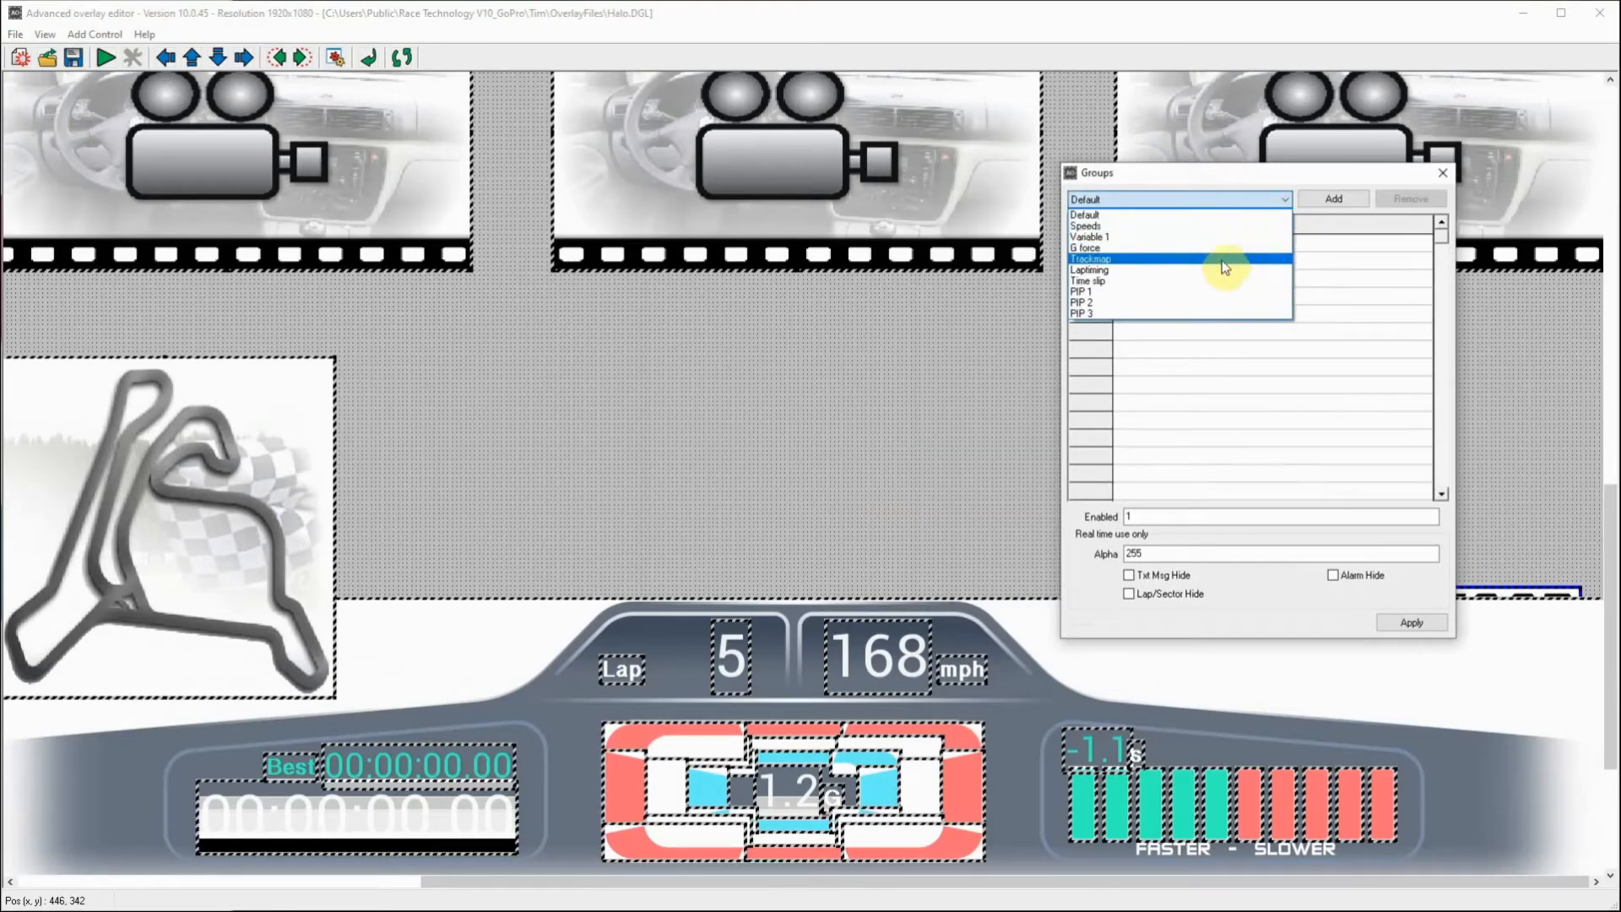
{"action": "left_click", "coordinate": [1331, 198]}
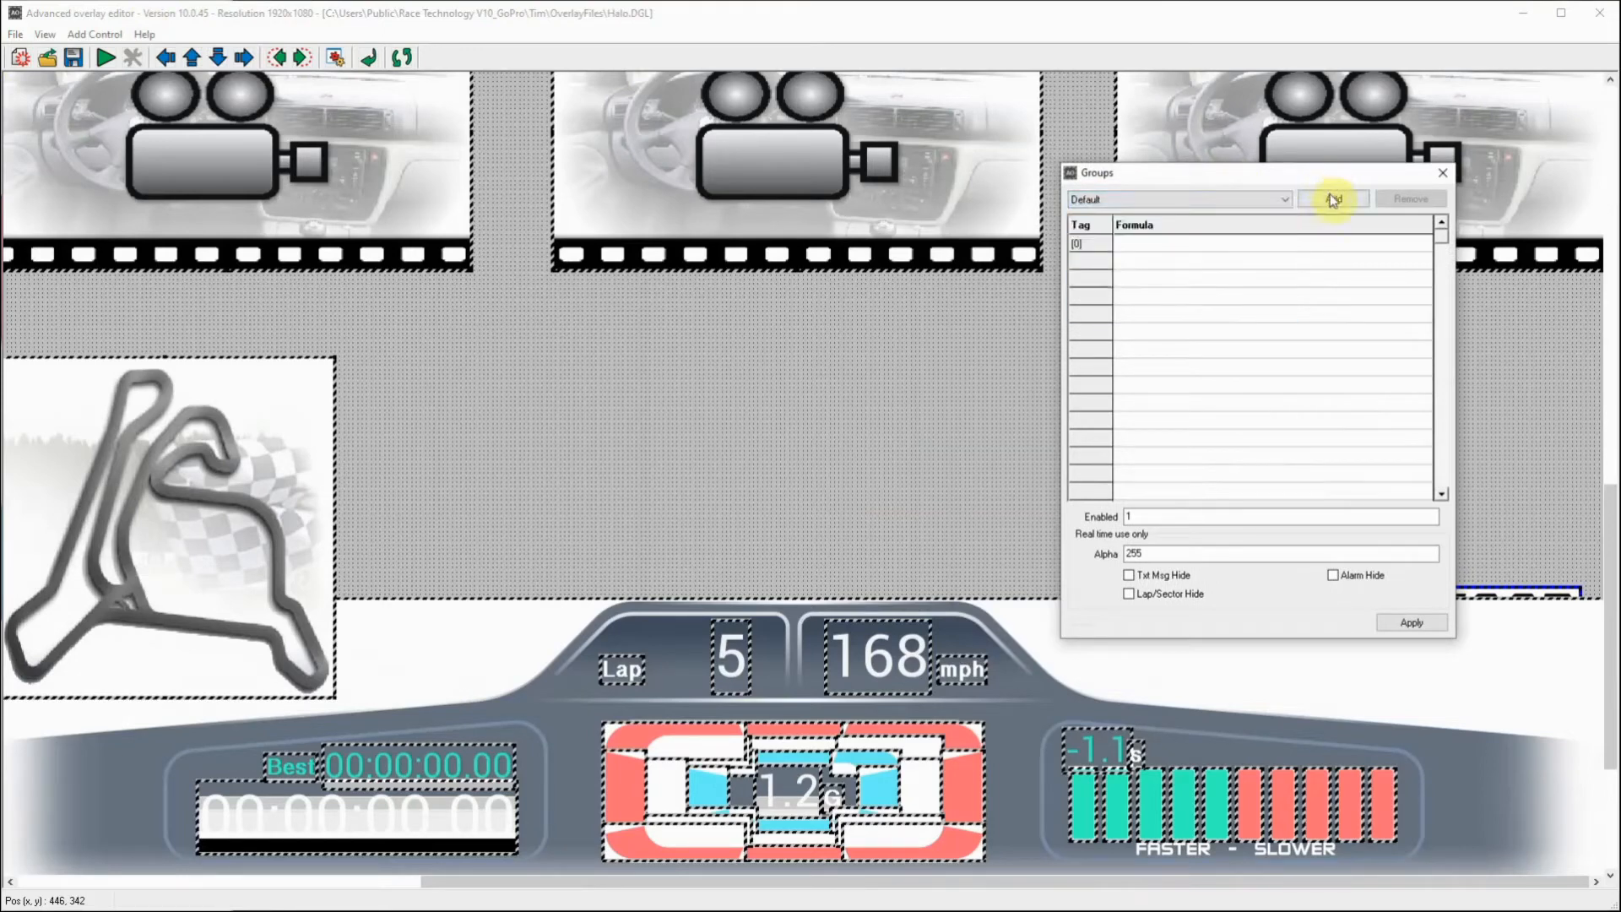
{"action": "left_click", "coordinate": [1331, 198]}
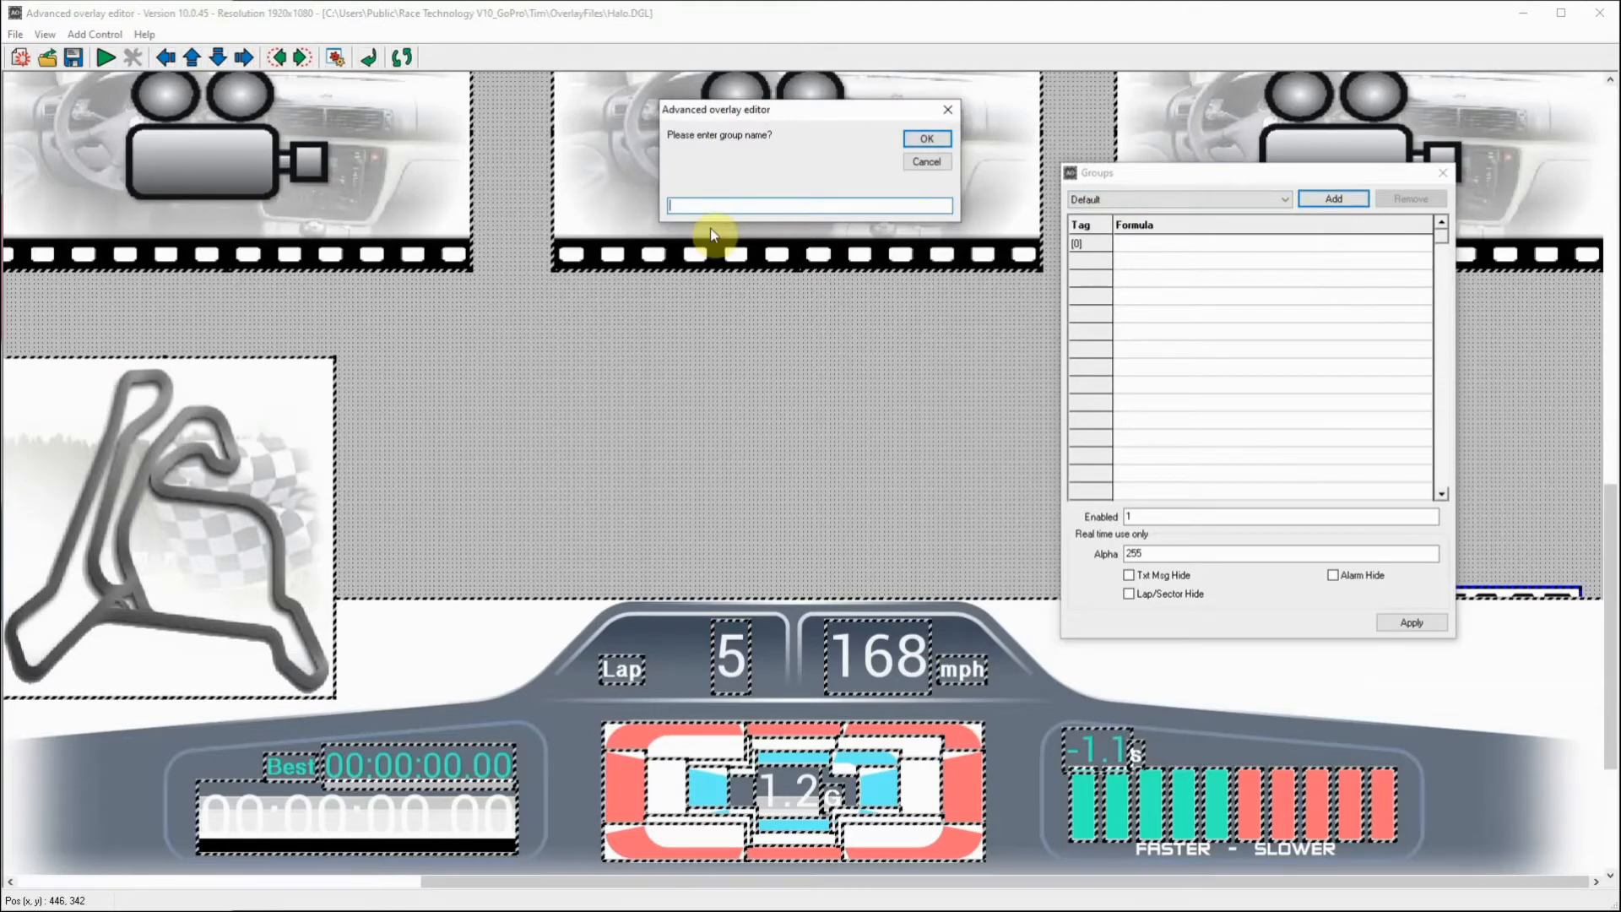
{"action": "type", "text": "Logo"}
{"action": "left_click", "coordinate": [927, 140]}
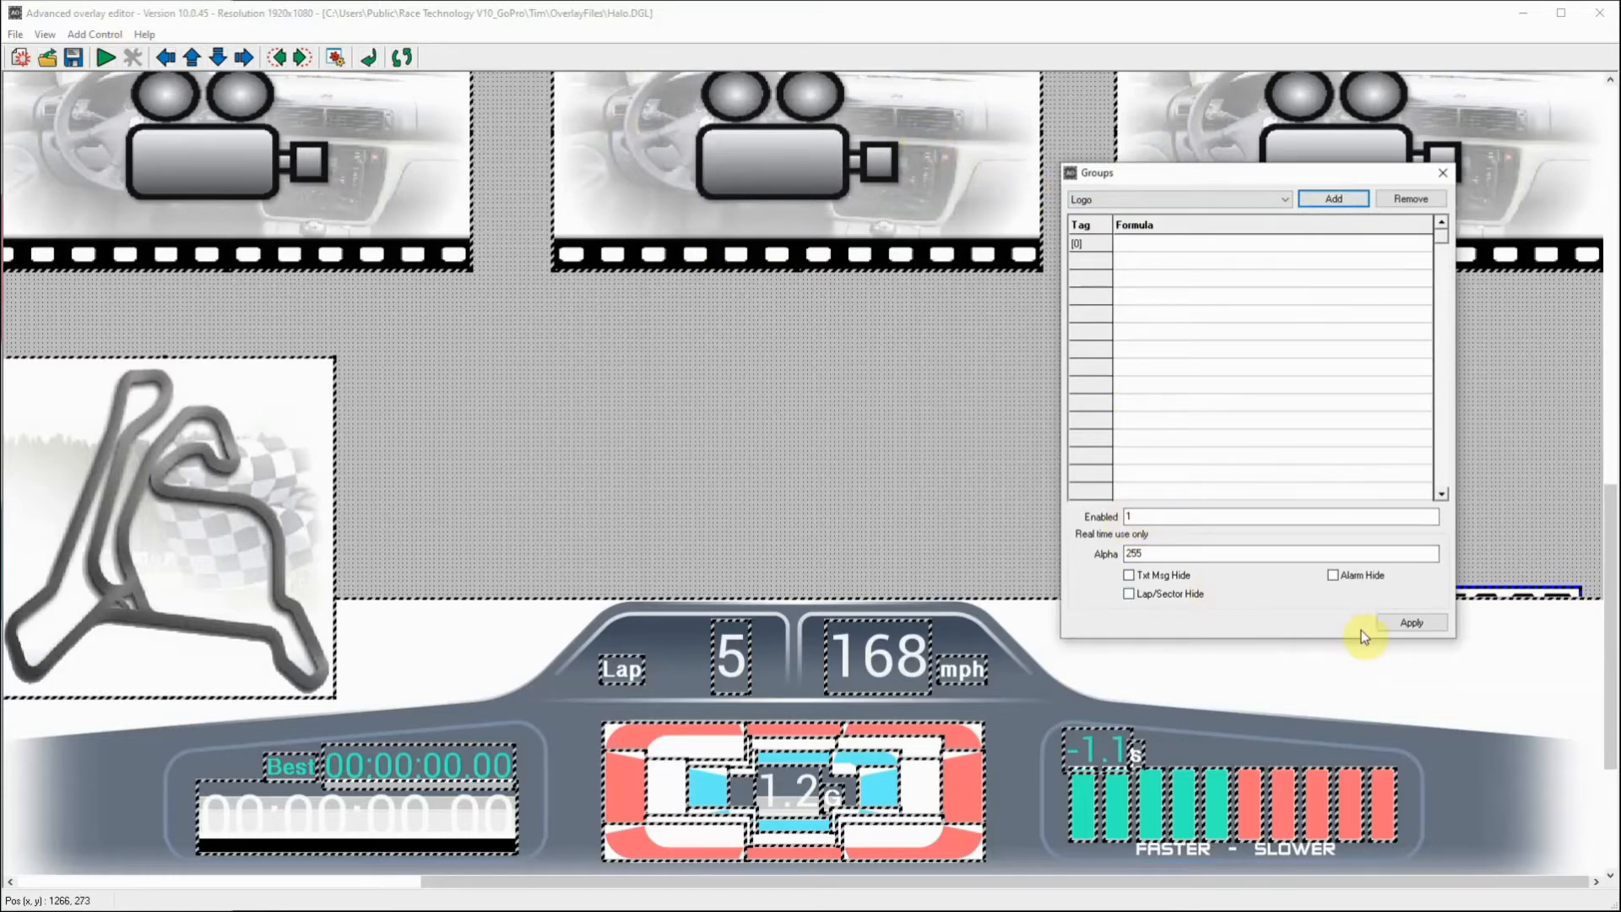
{"action": "left_click", "coordinate": [1417, 623]}
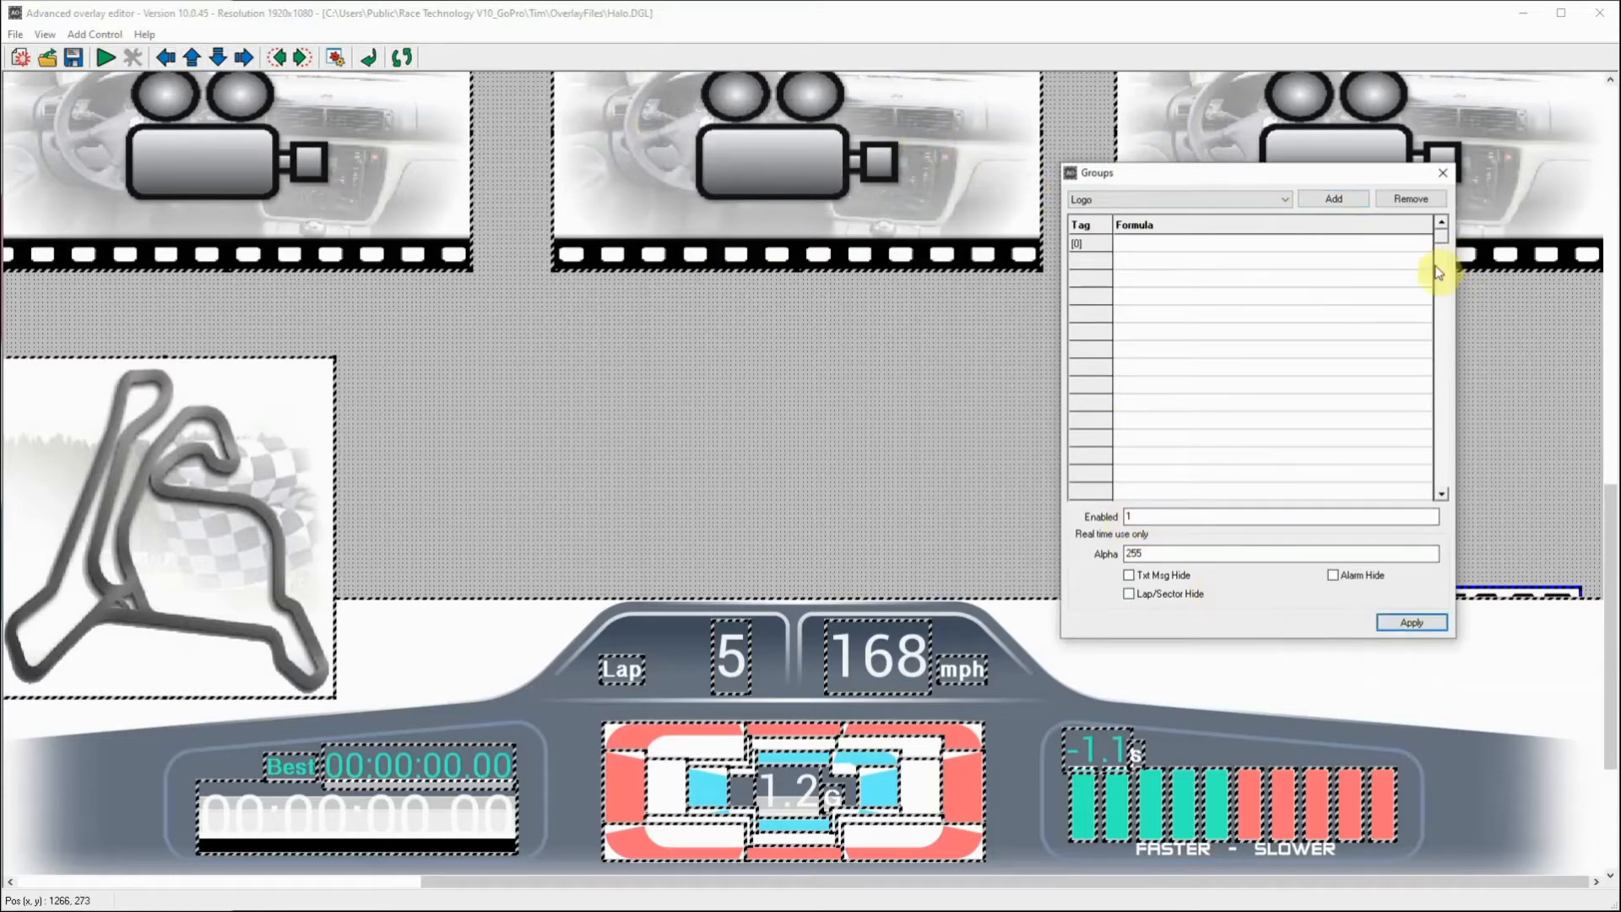
{"action": "left_click", "coordinate": [1444, 174]}
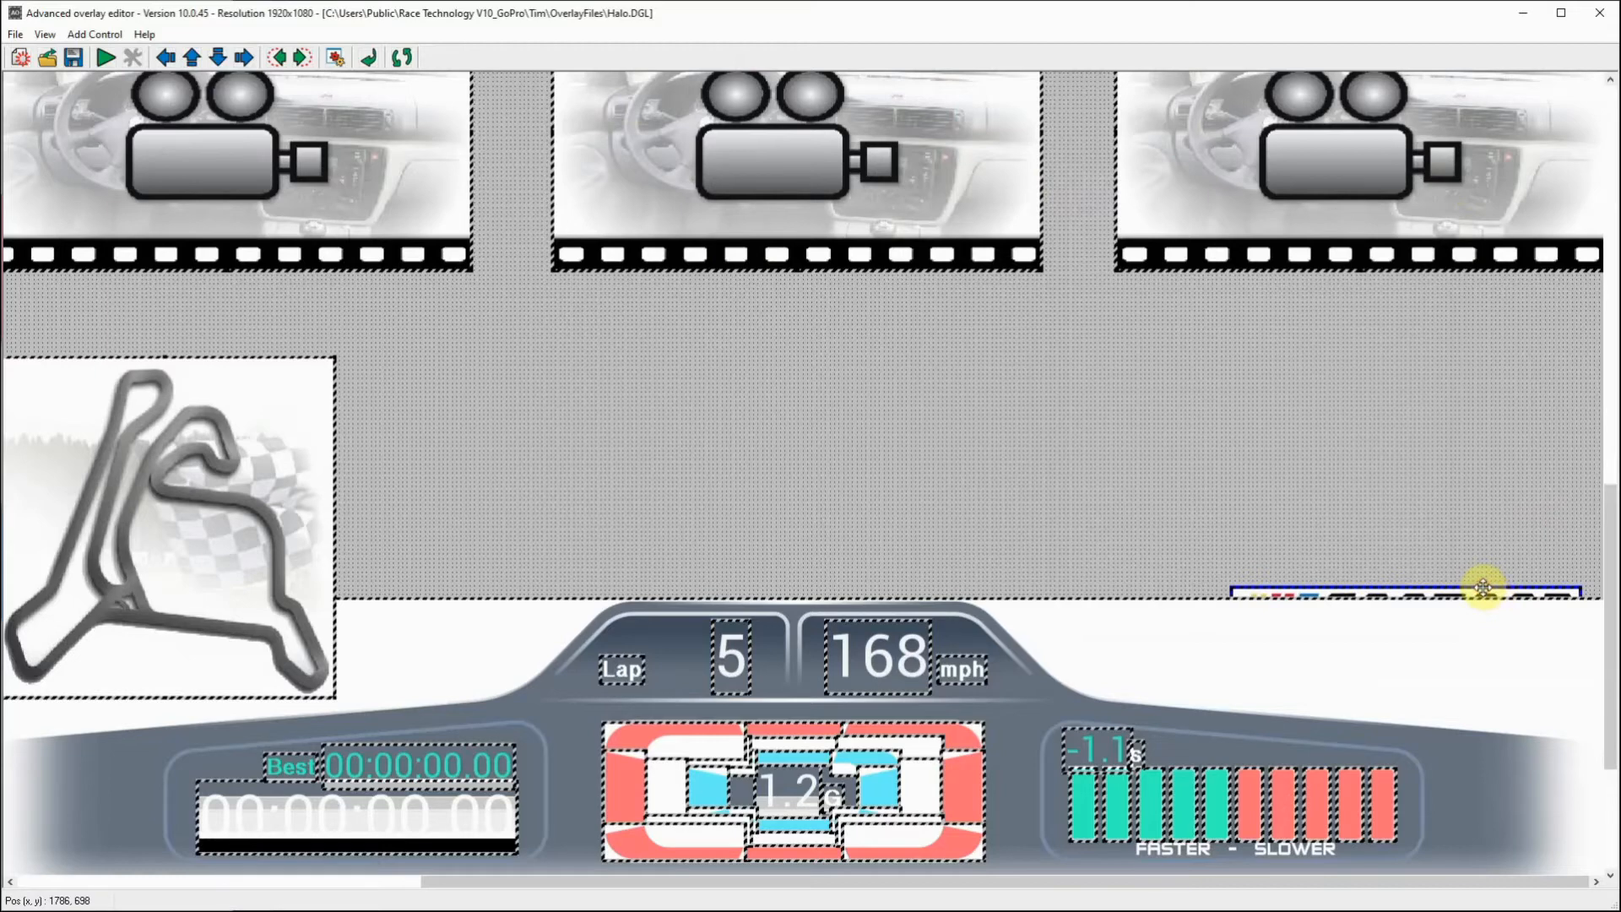
Step: Assign the FASTCAR logo bitmap to the Logo group and apply its properties
{"action": "left_click", "coordinate": [335, 57]}
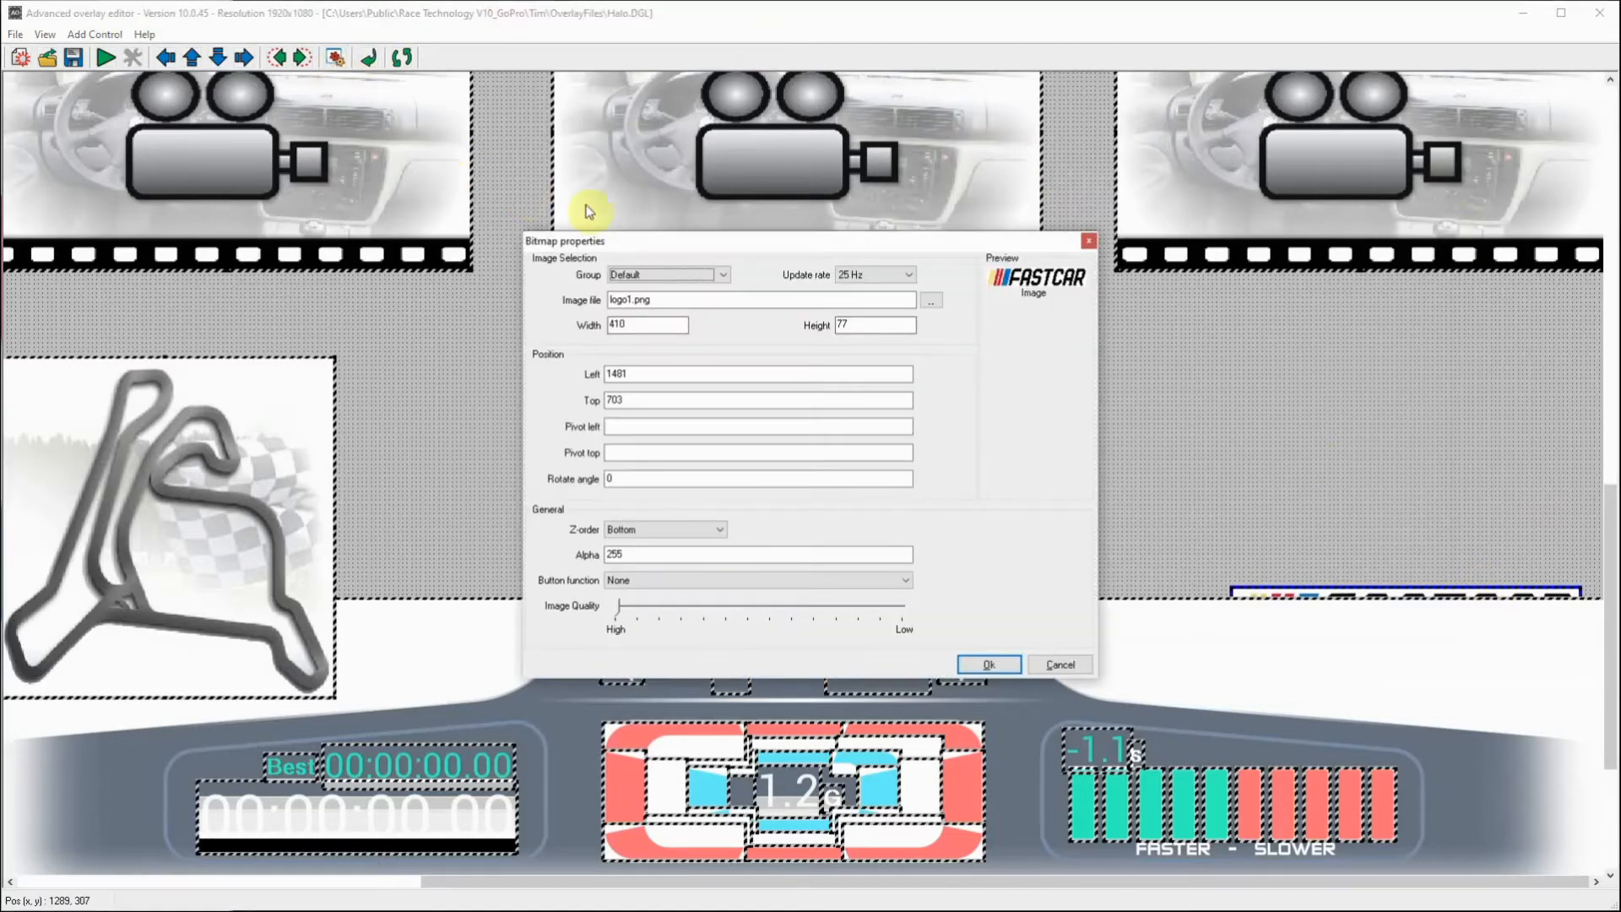
{"action": "left_click", "coordinate": [714, 274]}
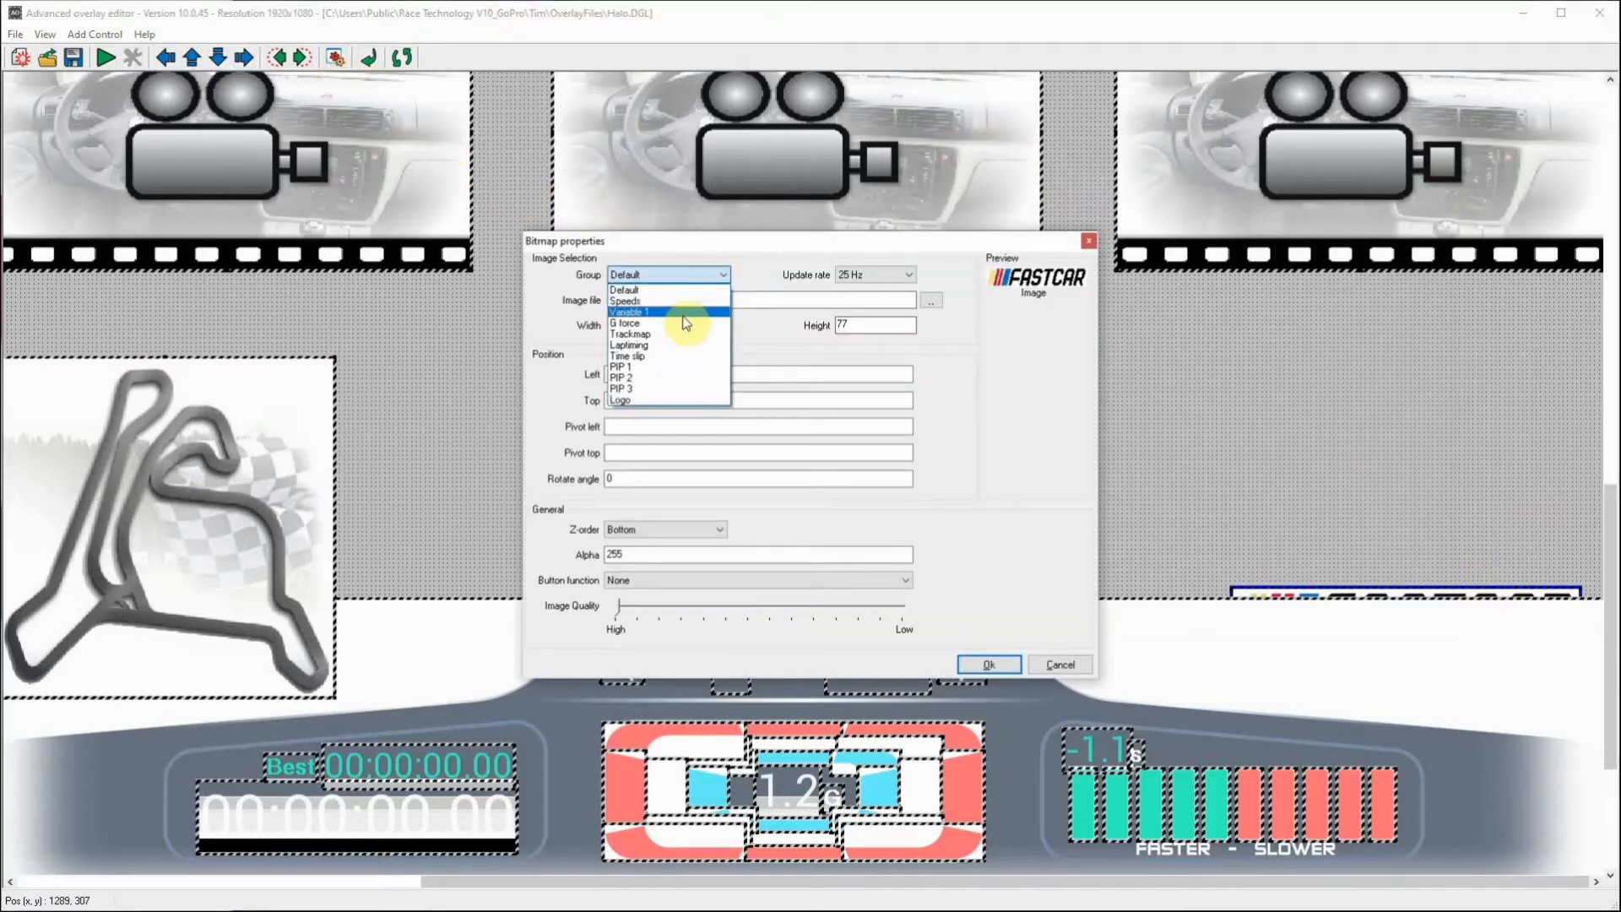
{"action": "left_click", "coordinate": [654, 399]}
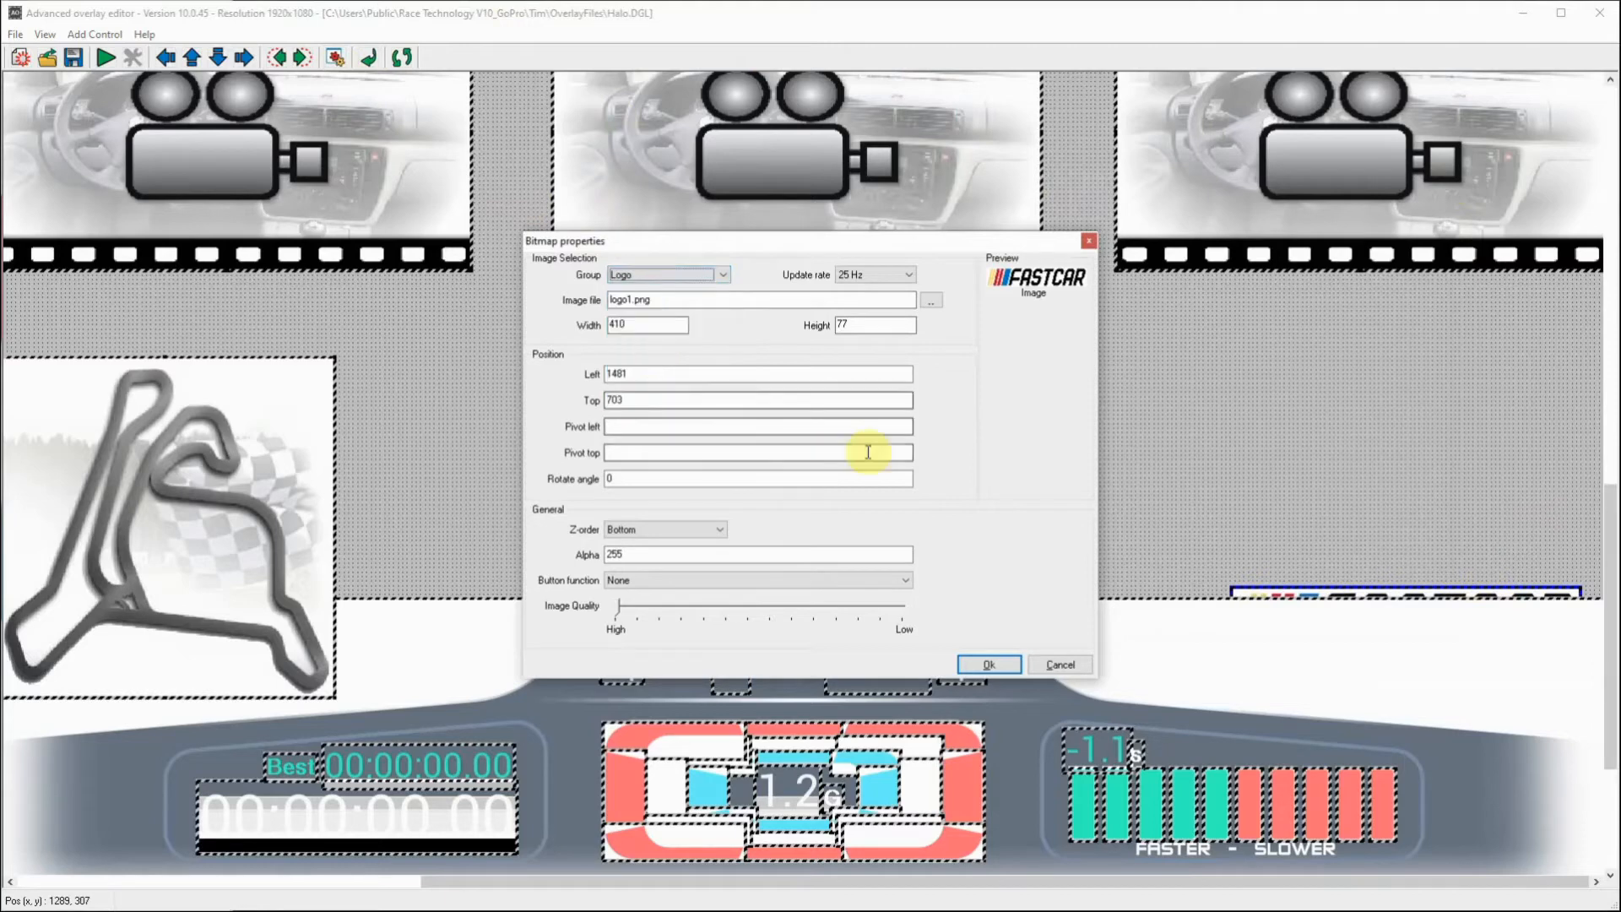
{"action": "left_click", "coordinate": [988, 666]}
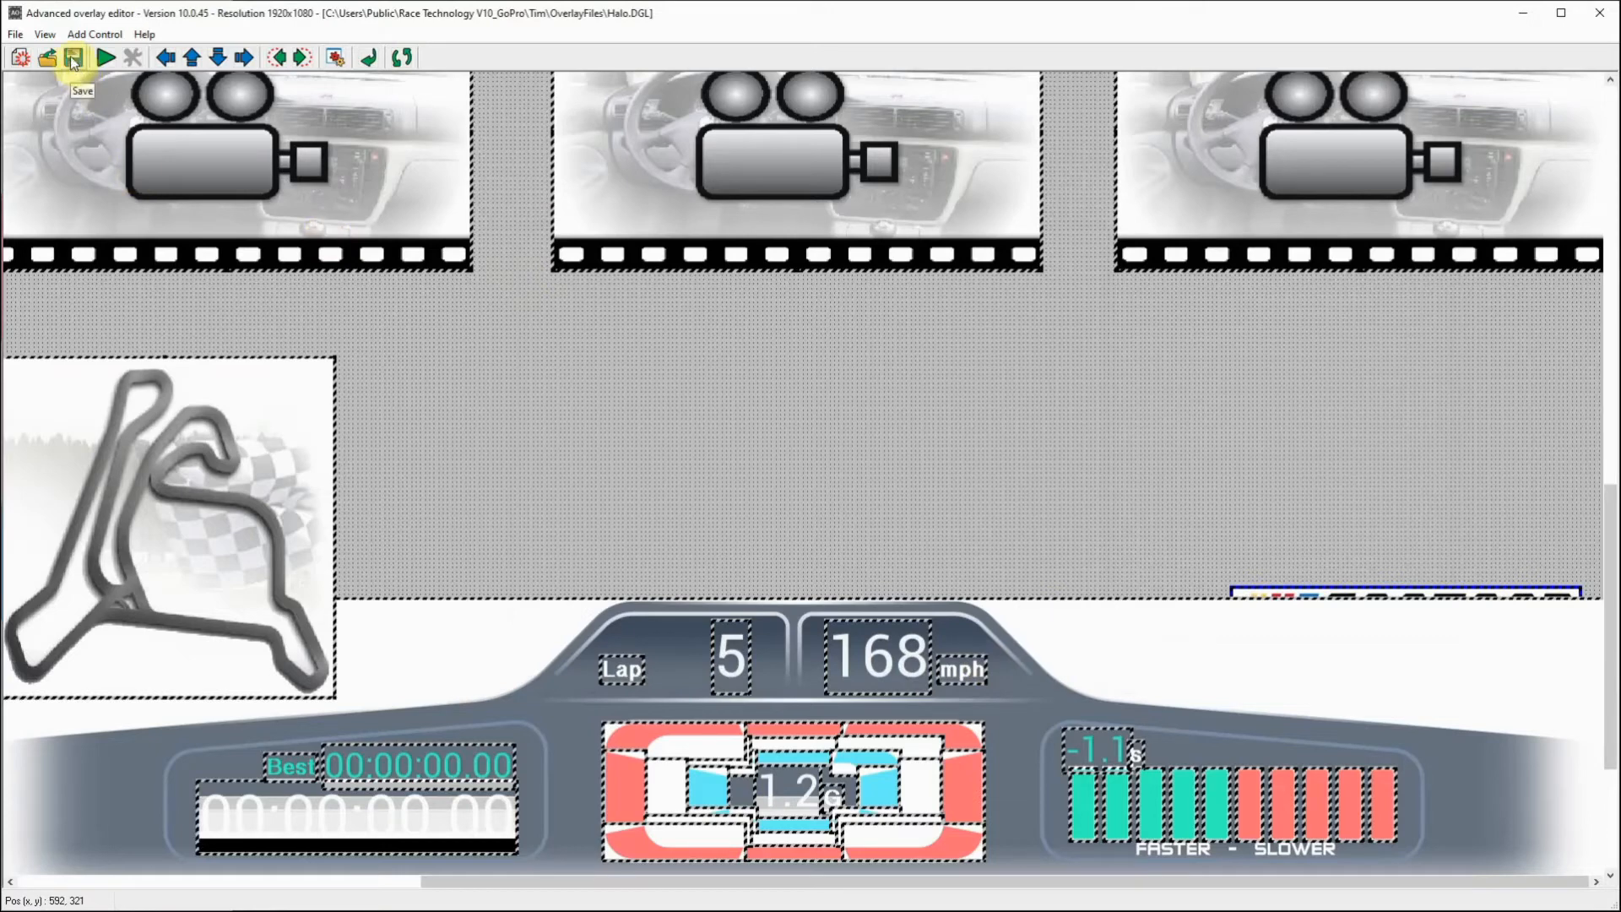
Step: Save the layout in the OverlayFiles folder under the suggested name OVERLAY_210122_080029.DGL
{"action": "left_click", "coordinate": [15, 35]}
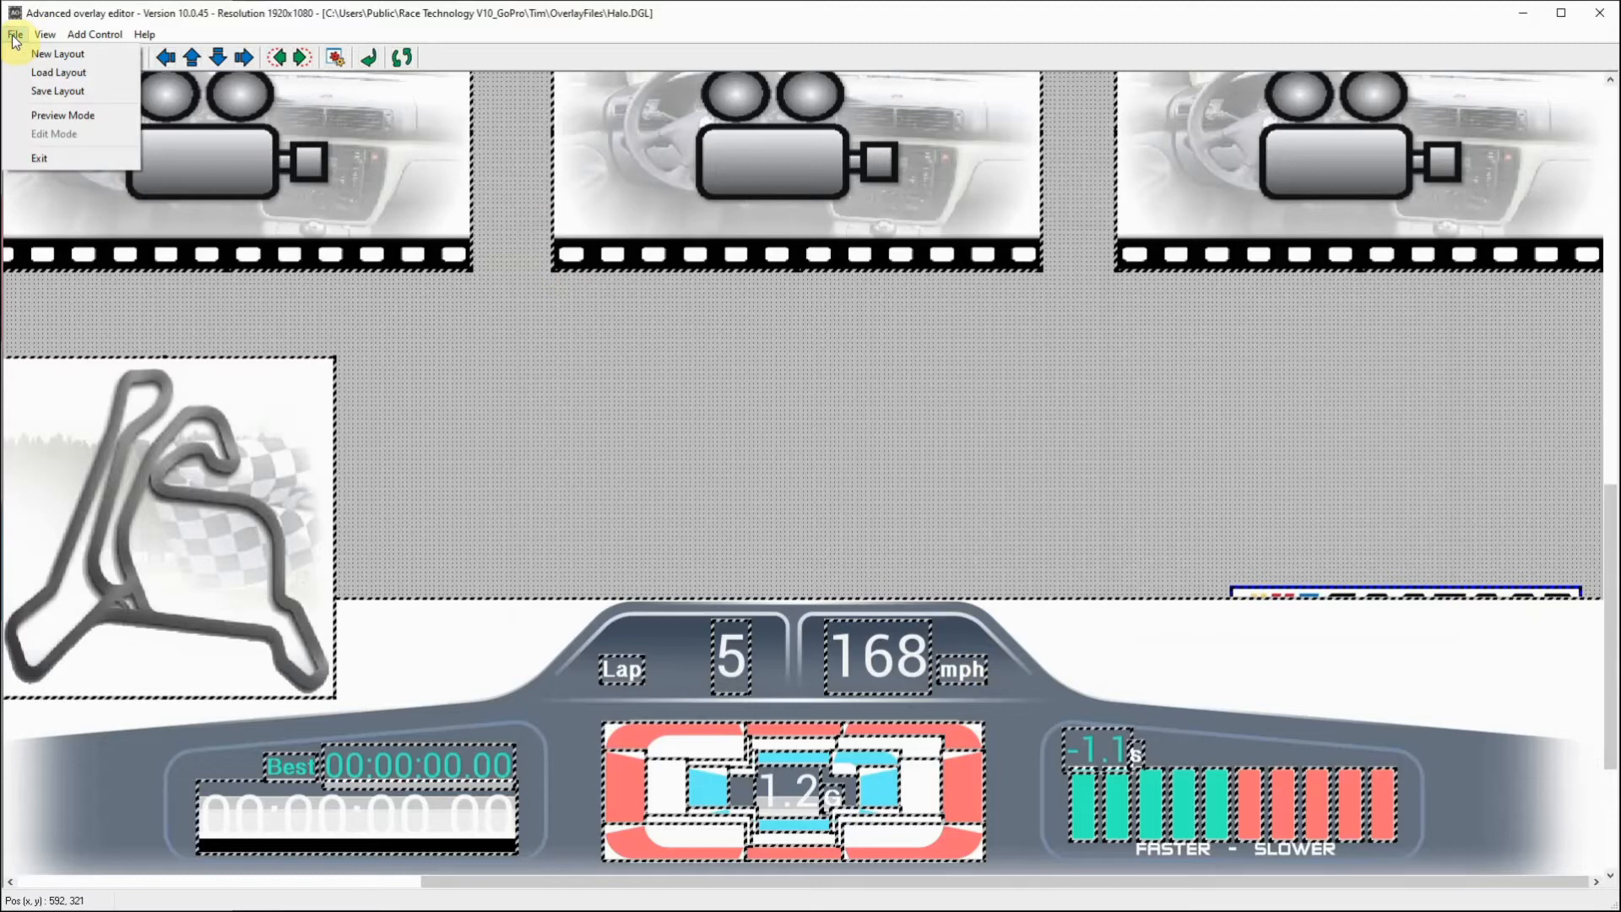
{"action": "left_click", "coordinate": [61, 88]}
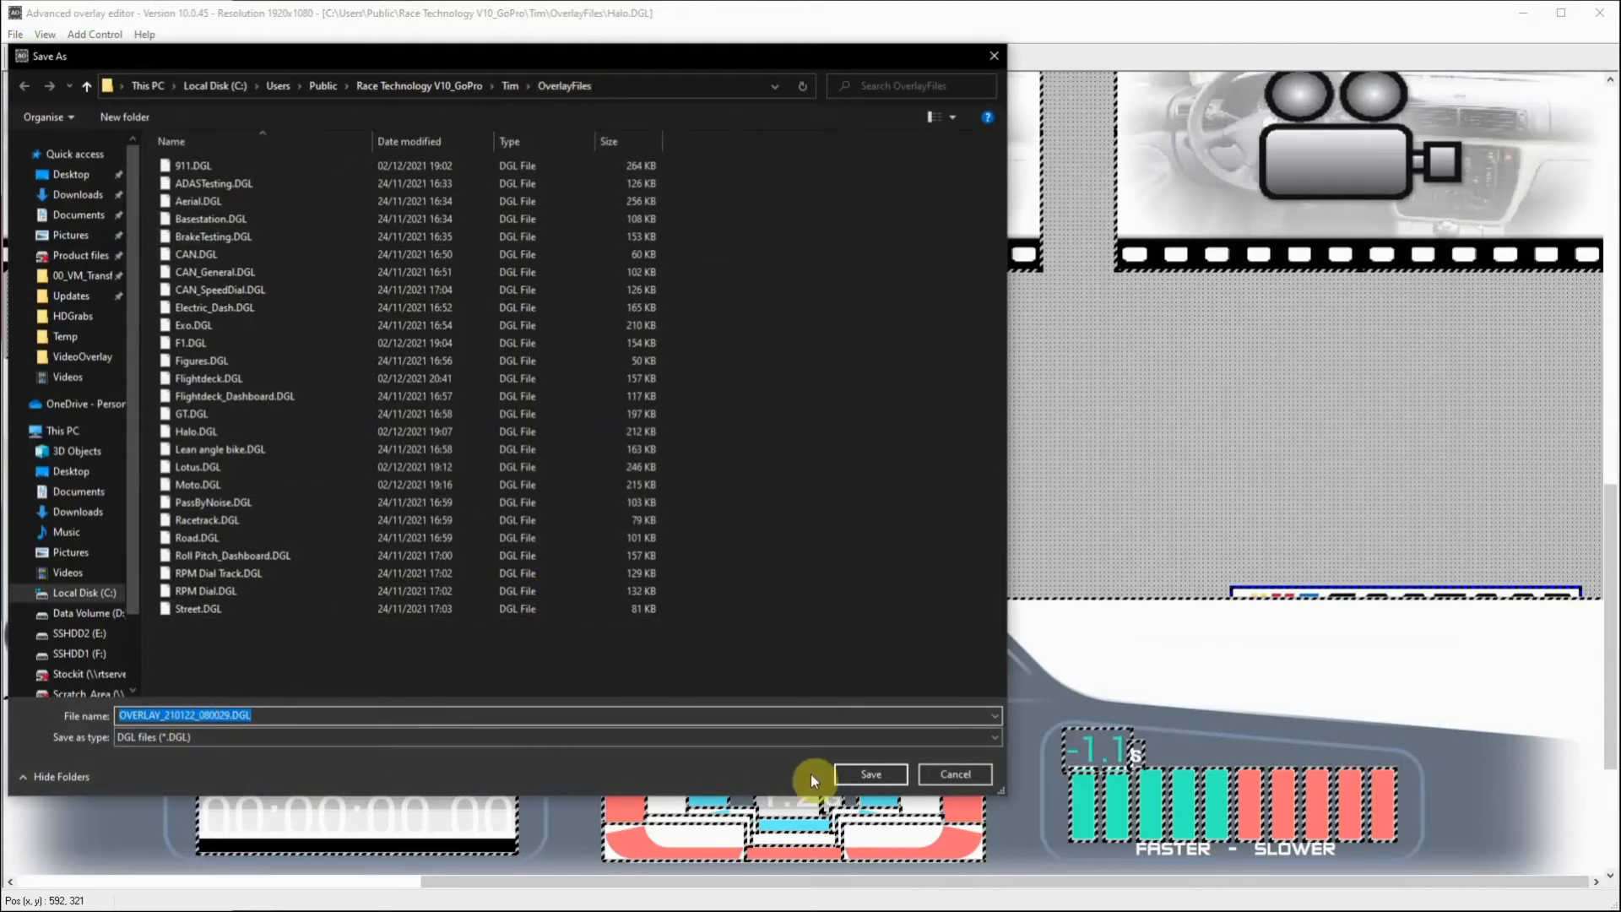
{"action": "left_click", "coordinate": [870, 775]}
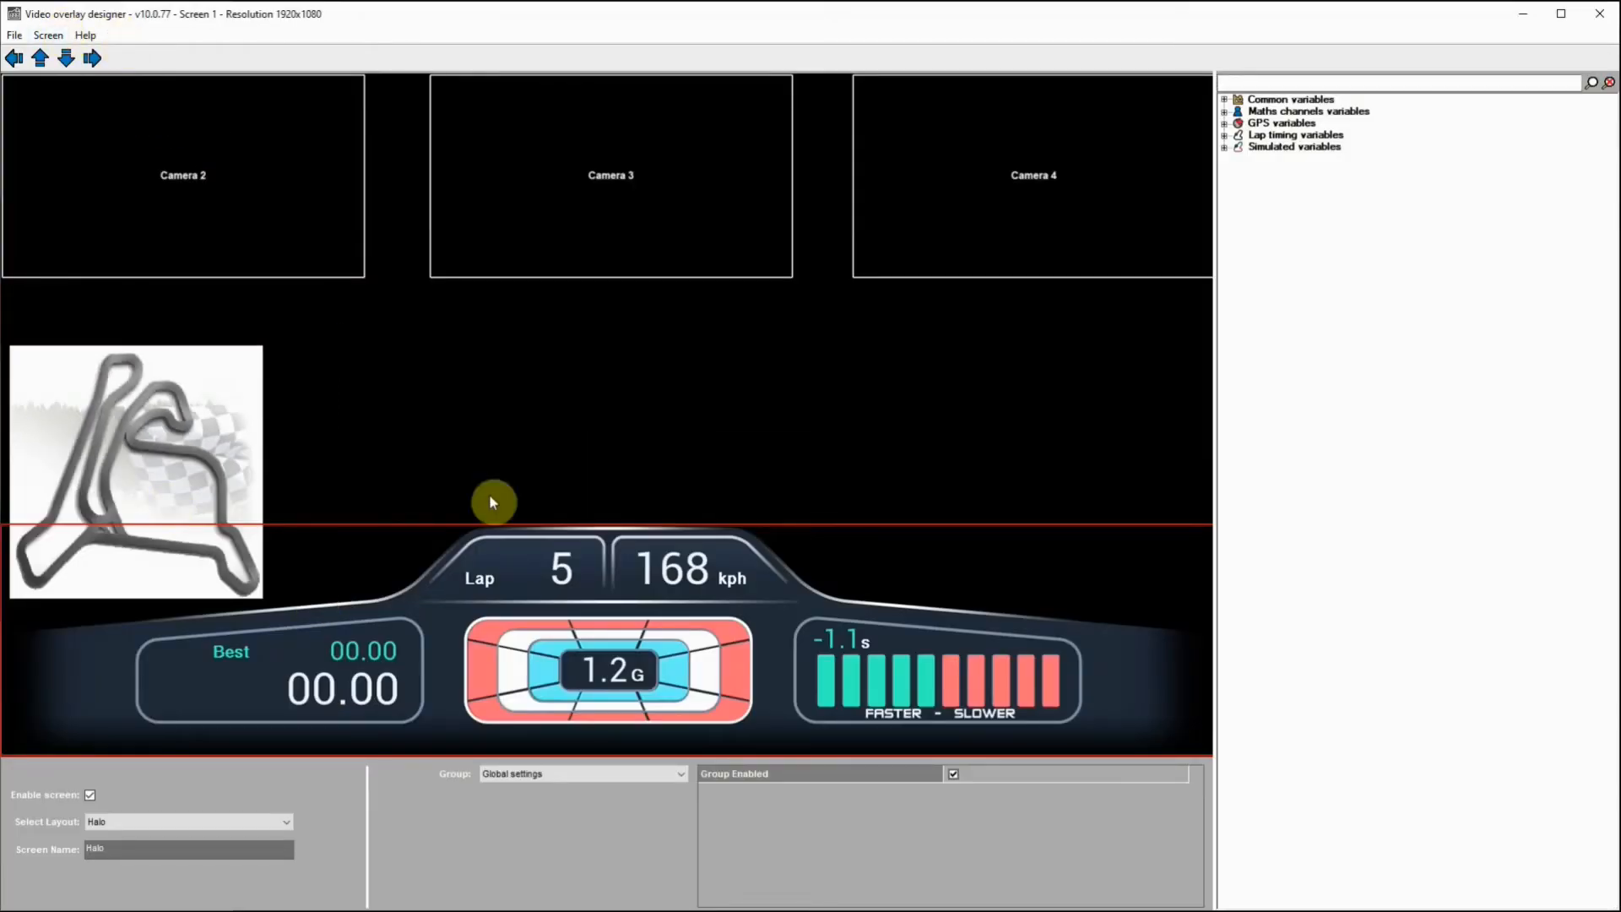
Step: In Video overlay designer, load the OVERLAY_210122_080029 layout for Screen 1 and agree to clear the design area
{"action": "left_click", "coordinate": [286, 824]}
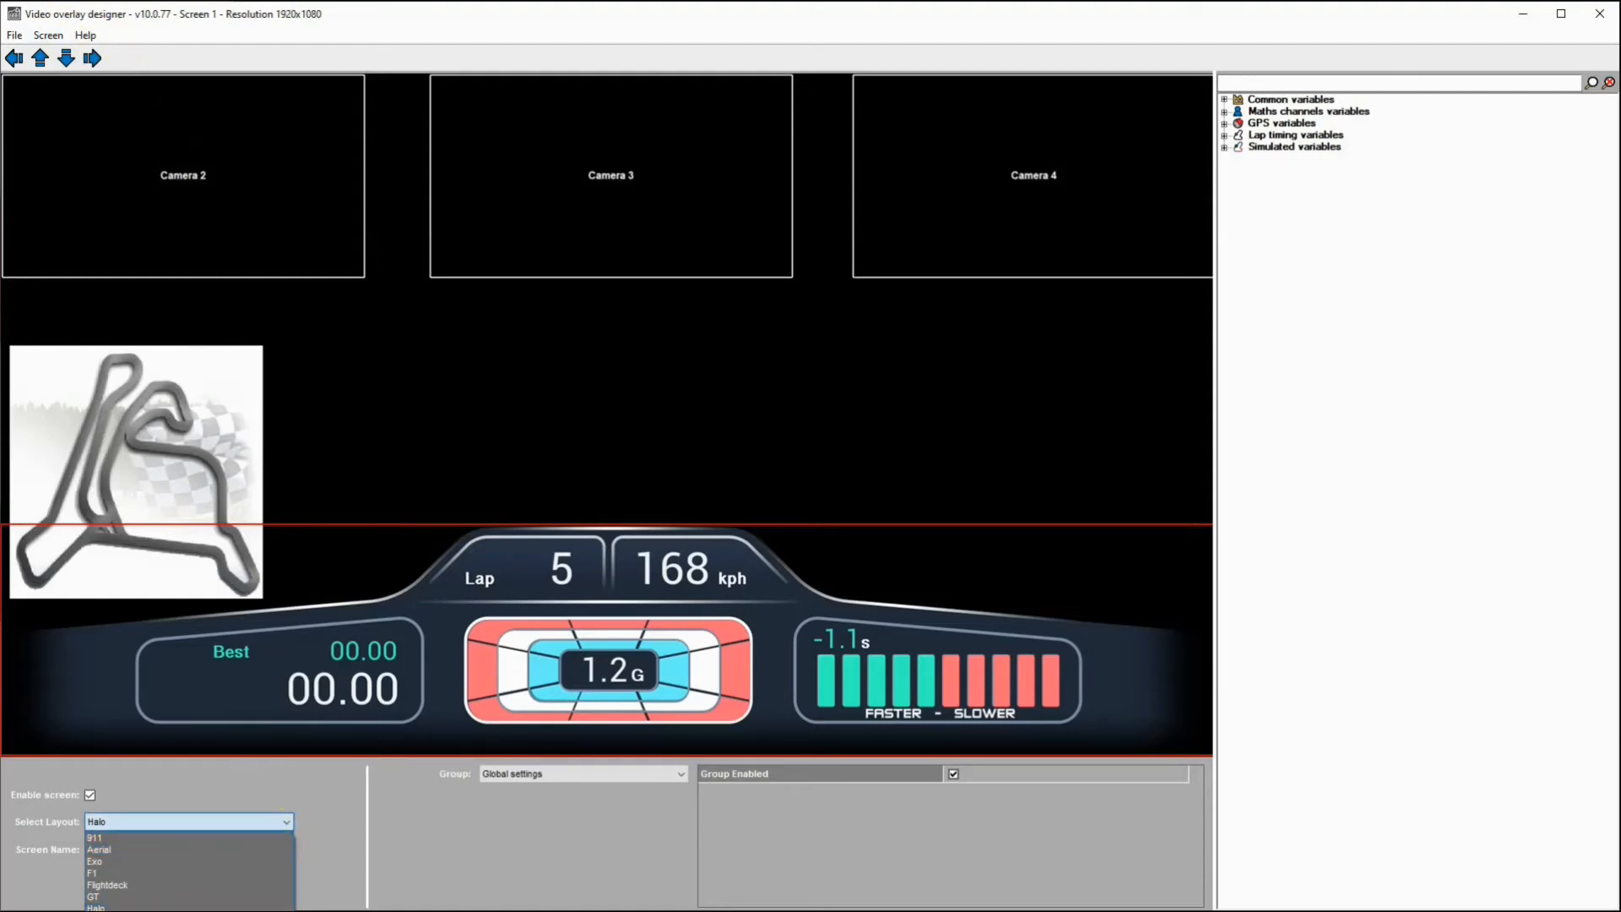
{"action": "left_click", "coordinate": [202, 911]}
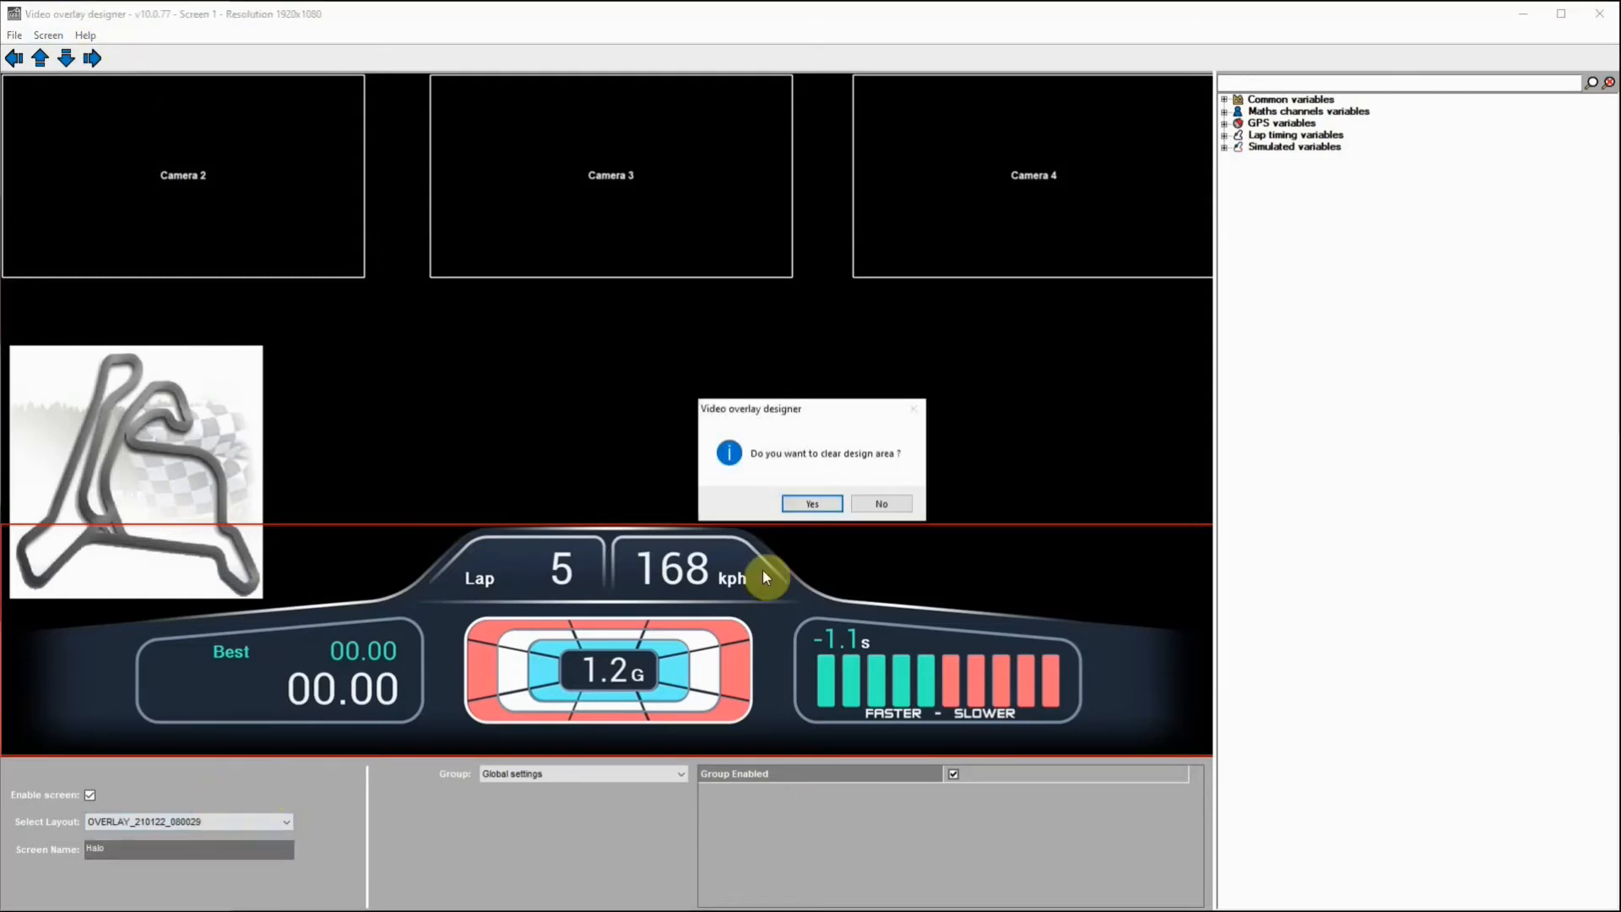
{"action": "left_click", "coordinate": [812, 505]}
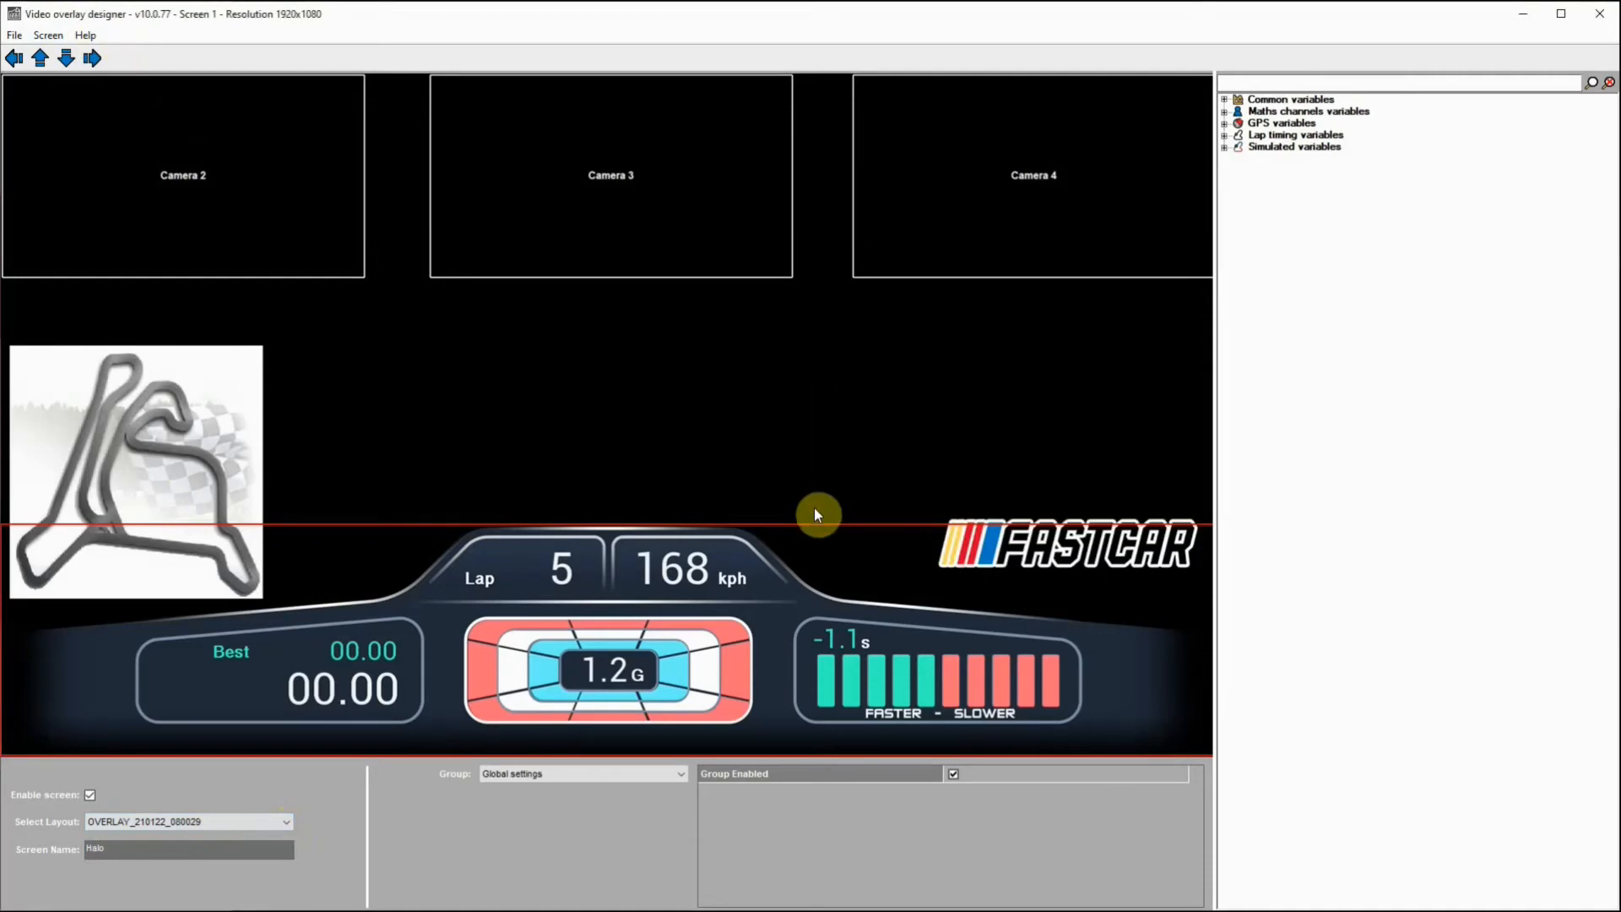
Step: Select the FASTCAR logo and test its Logo group by disabling and re-enabling it, leaving the group enabled
{"action": "left_click", "coordinate": [973, 544]}
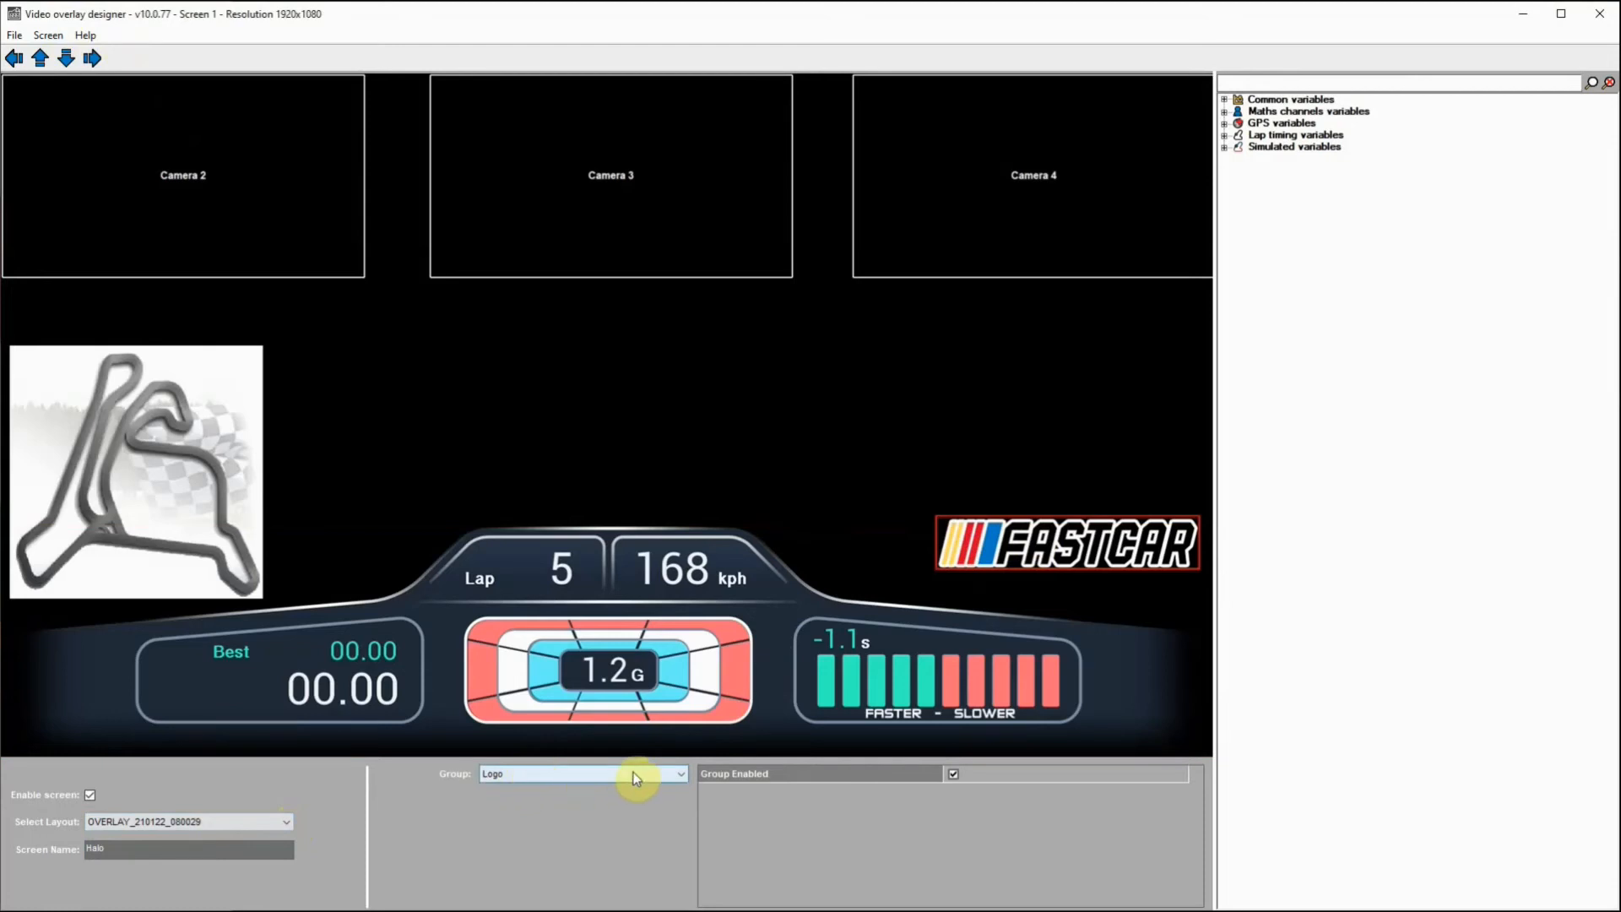
{"action": "left_click", "coordinate": [954, 775]}
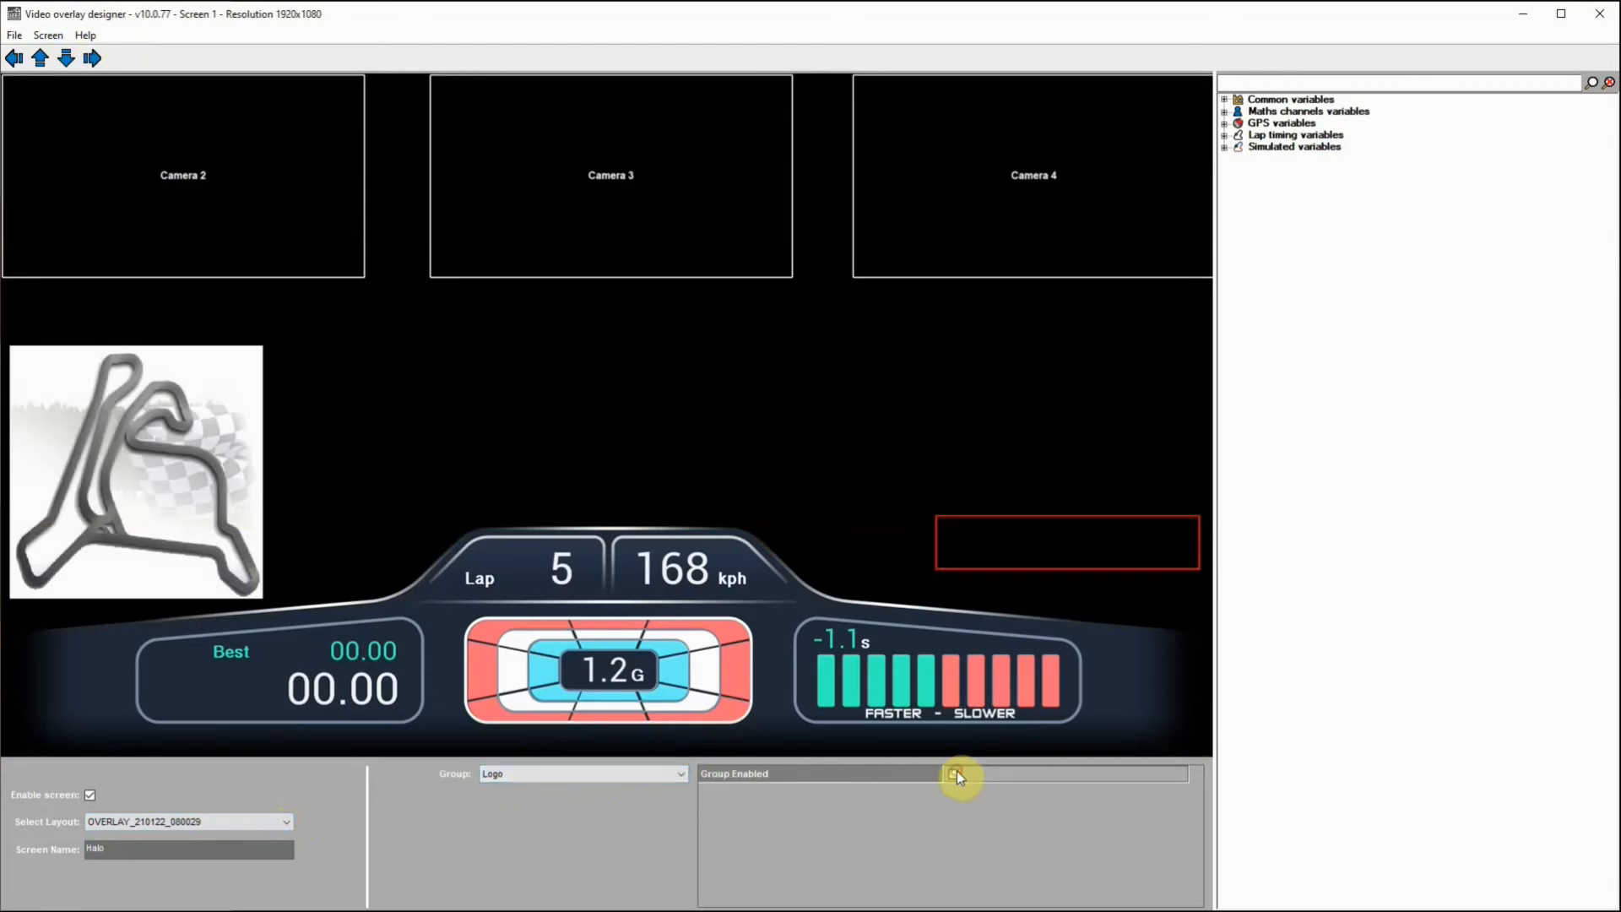
{"action": "left_click", "coordinate": [955, 775]}
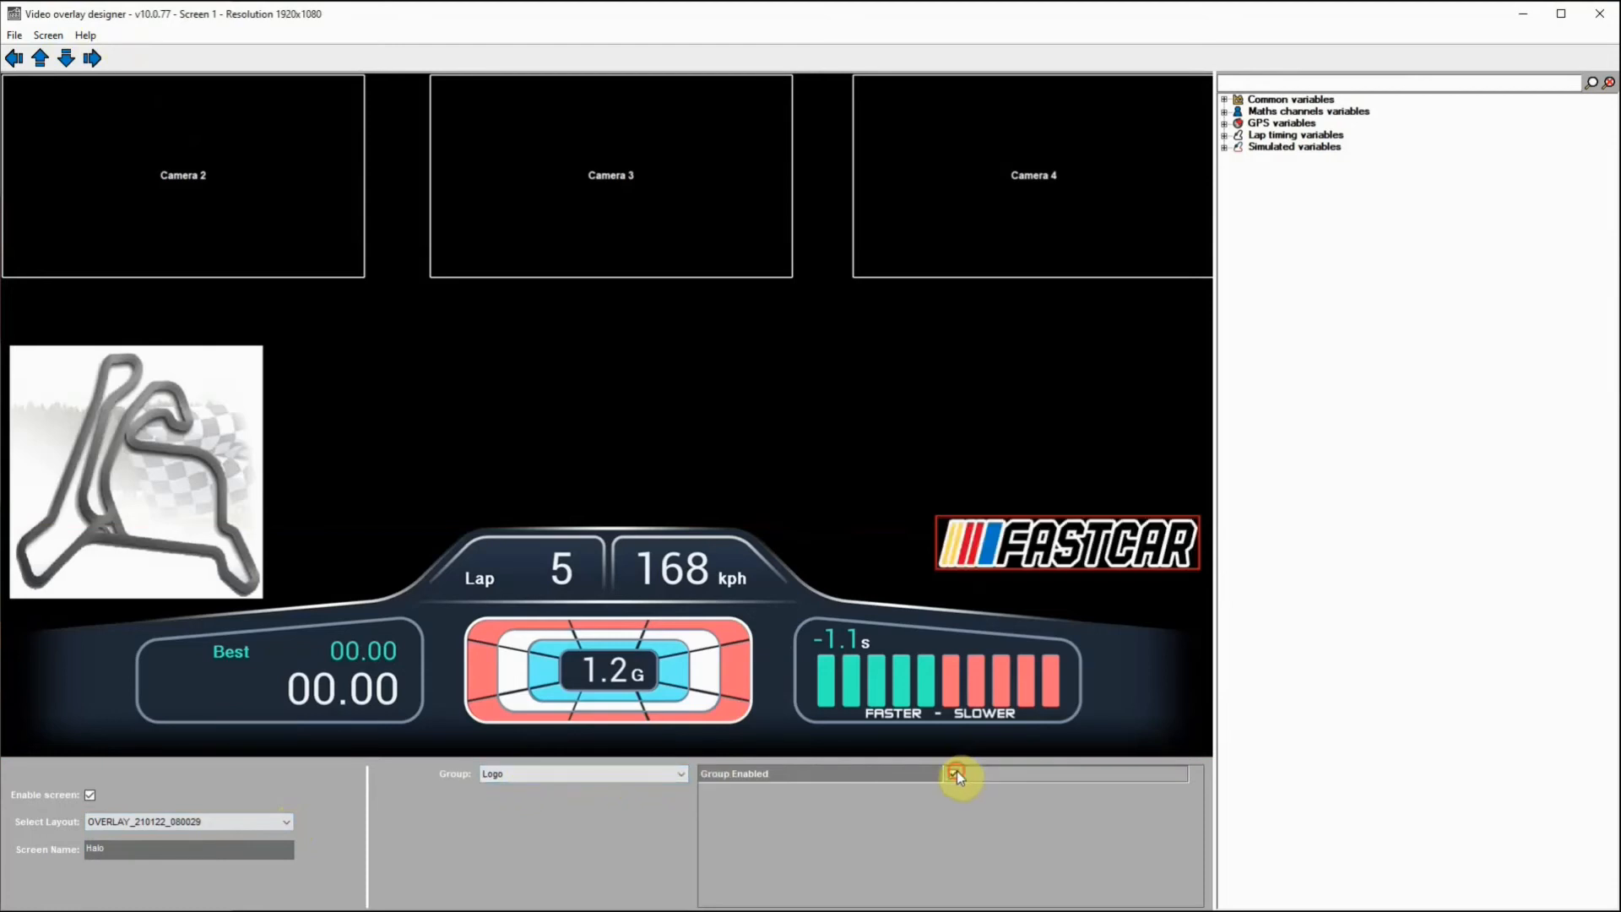
{"action": "left_click", "coordinate": [956, 771]}
{"action": "left_click", "coordinate": [956, 772]}
Step: Nudge the Logo group slightly down and back up until the FASTCAR logo sits clear above the dashboard's time slip display
{"action": "left_click", "coordinate": [65, 58]}
{"action": "left_click", "coordinate": [64, 57]}
{"action": "left_click", "coordinate": [64, 57]}
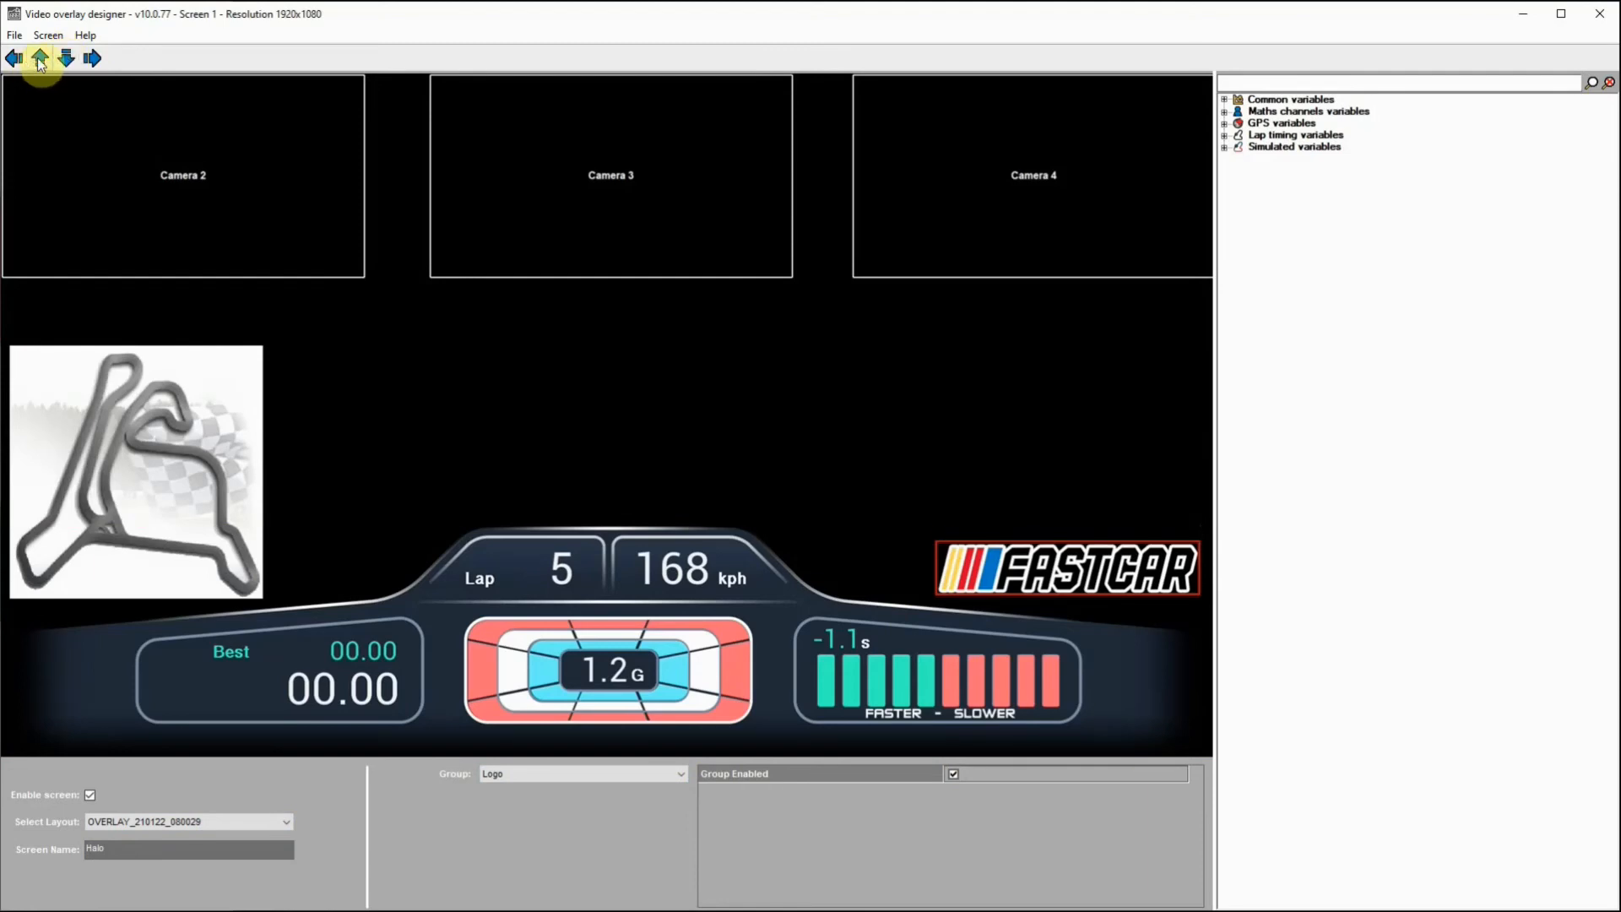
{"action": "left_click", "coordinate": [38, 57]}
{"action": "left_click", "coordinate": [38, 58]}
{"action": "left_click", "coordinate": [38, 57]}
{"action": "left_click", "coordinate": [38, 58]}
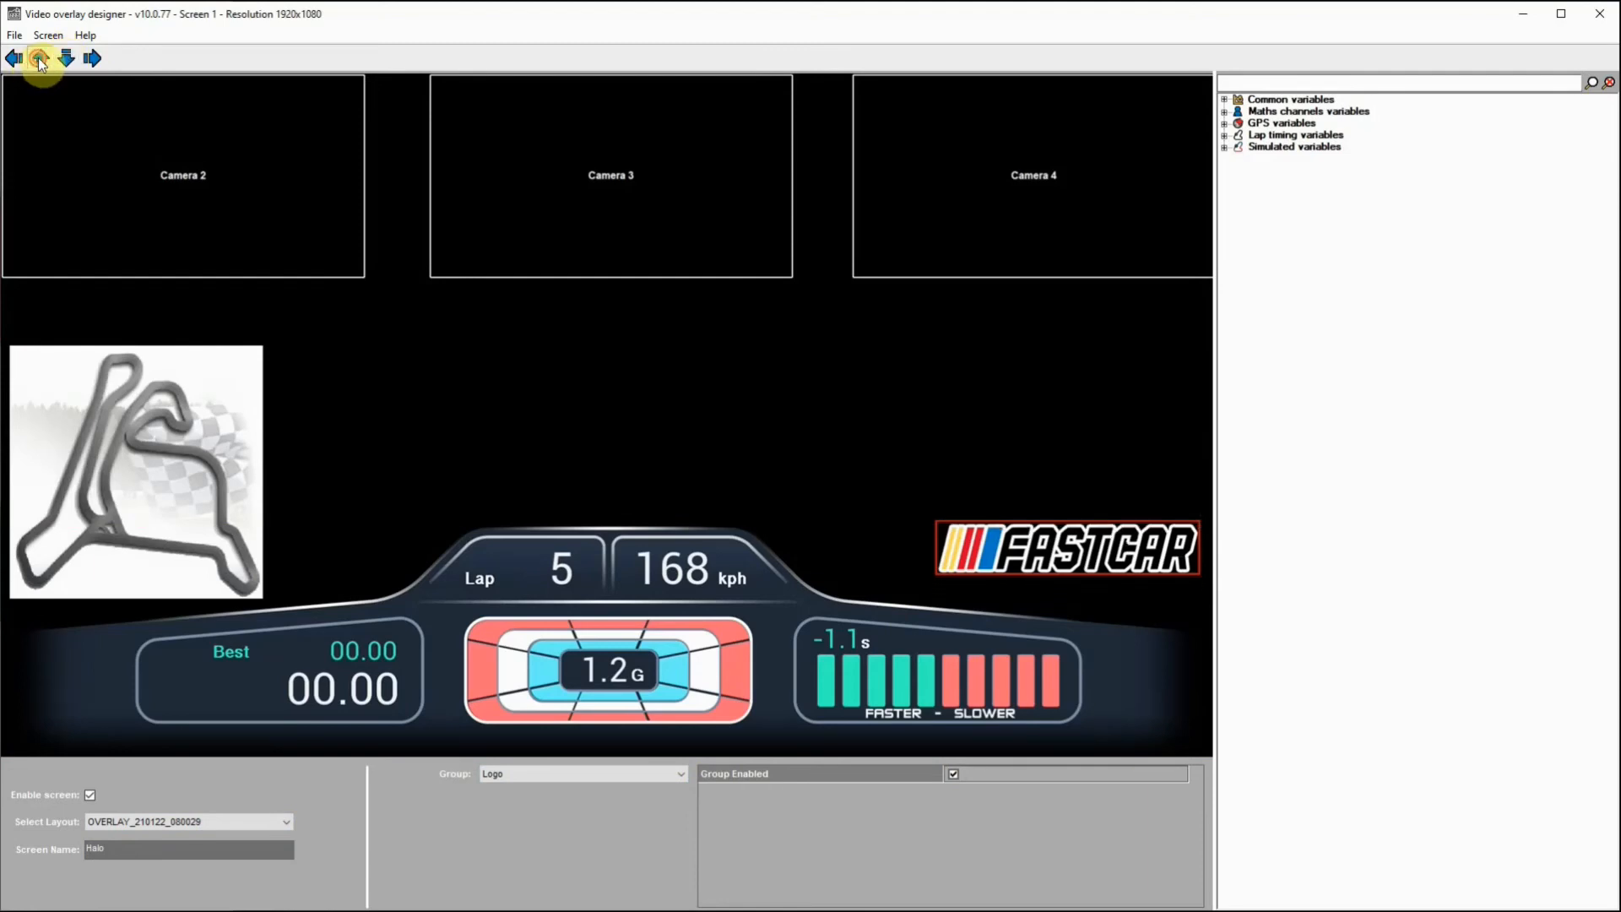
{"action": "left_click", "coordinate": [38, 57]}
{"action": "left_click", "coordinate": [38, 57]}
{"action": "left_click", "coordinate": [38, 58]}
{"action": "left_click", "coordinate": [38, 58]}
{"action": "left_click", "coordinate": [38, 58]}
{"action": "left_click", "coordinate": [38, 58]}
{"action": "left_click", "coordinate": [38, 58]}
{"action": "left_click", "coordinate": [38, 58]}
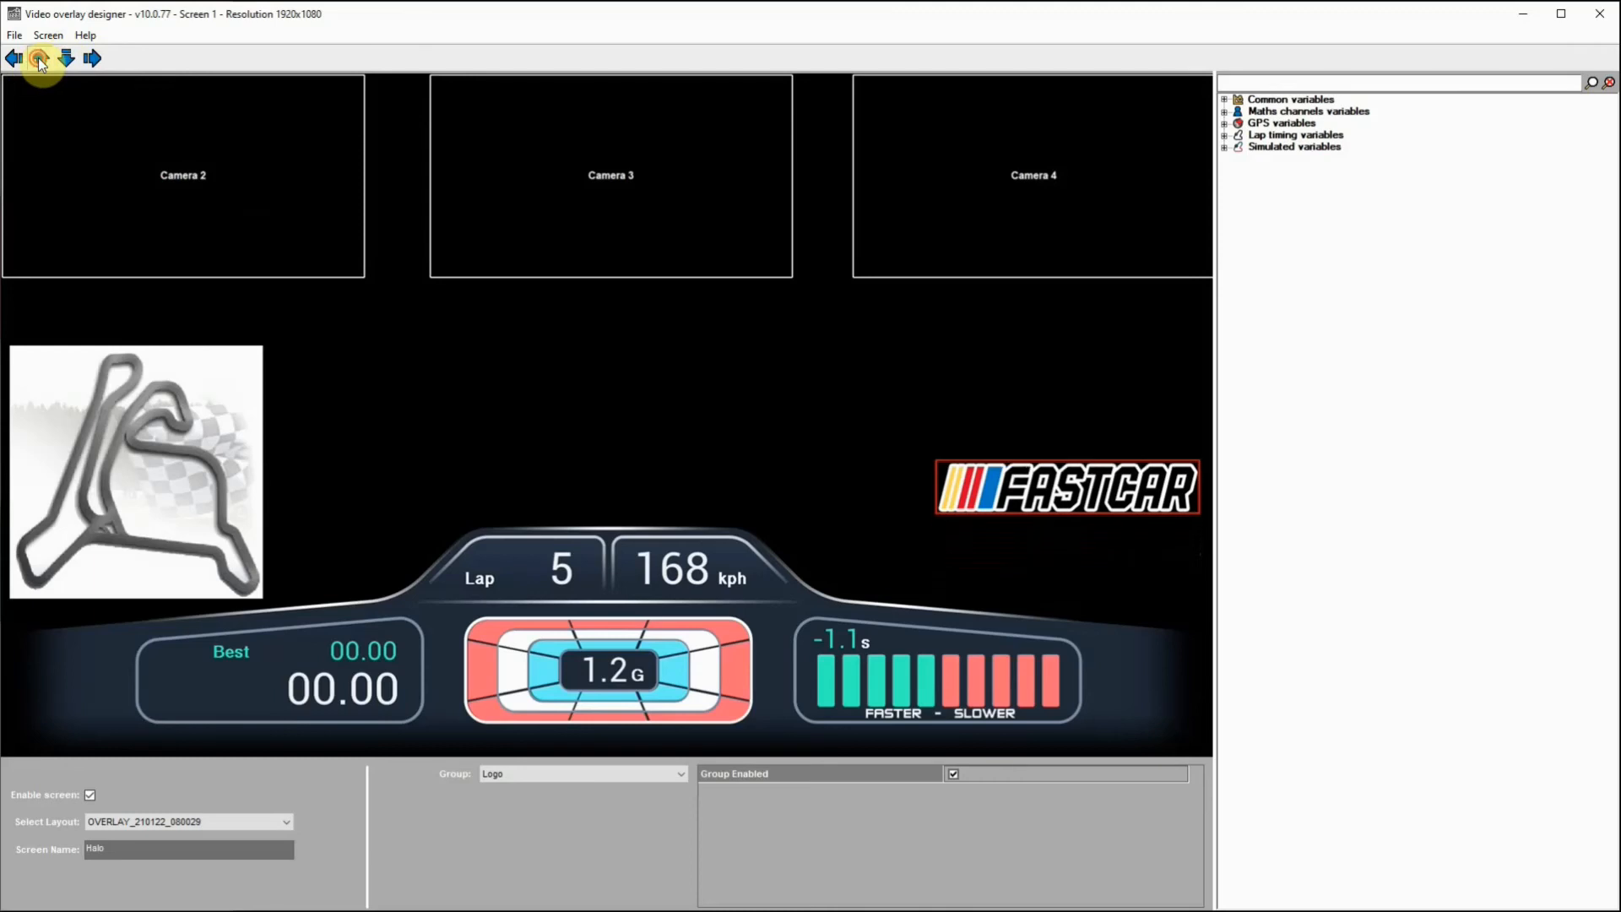
{"action": "left_click", "coordinate": [38, 58]}
{"action": "left_click", "coordinate": [38, 57]}
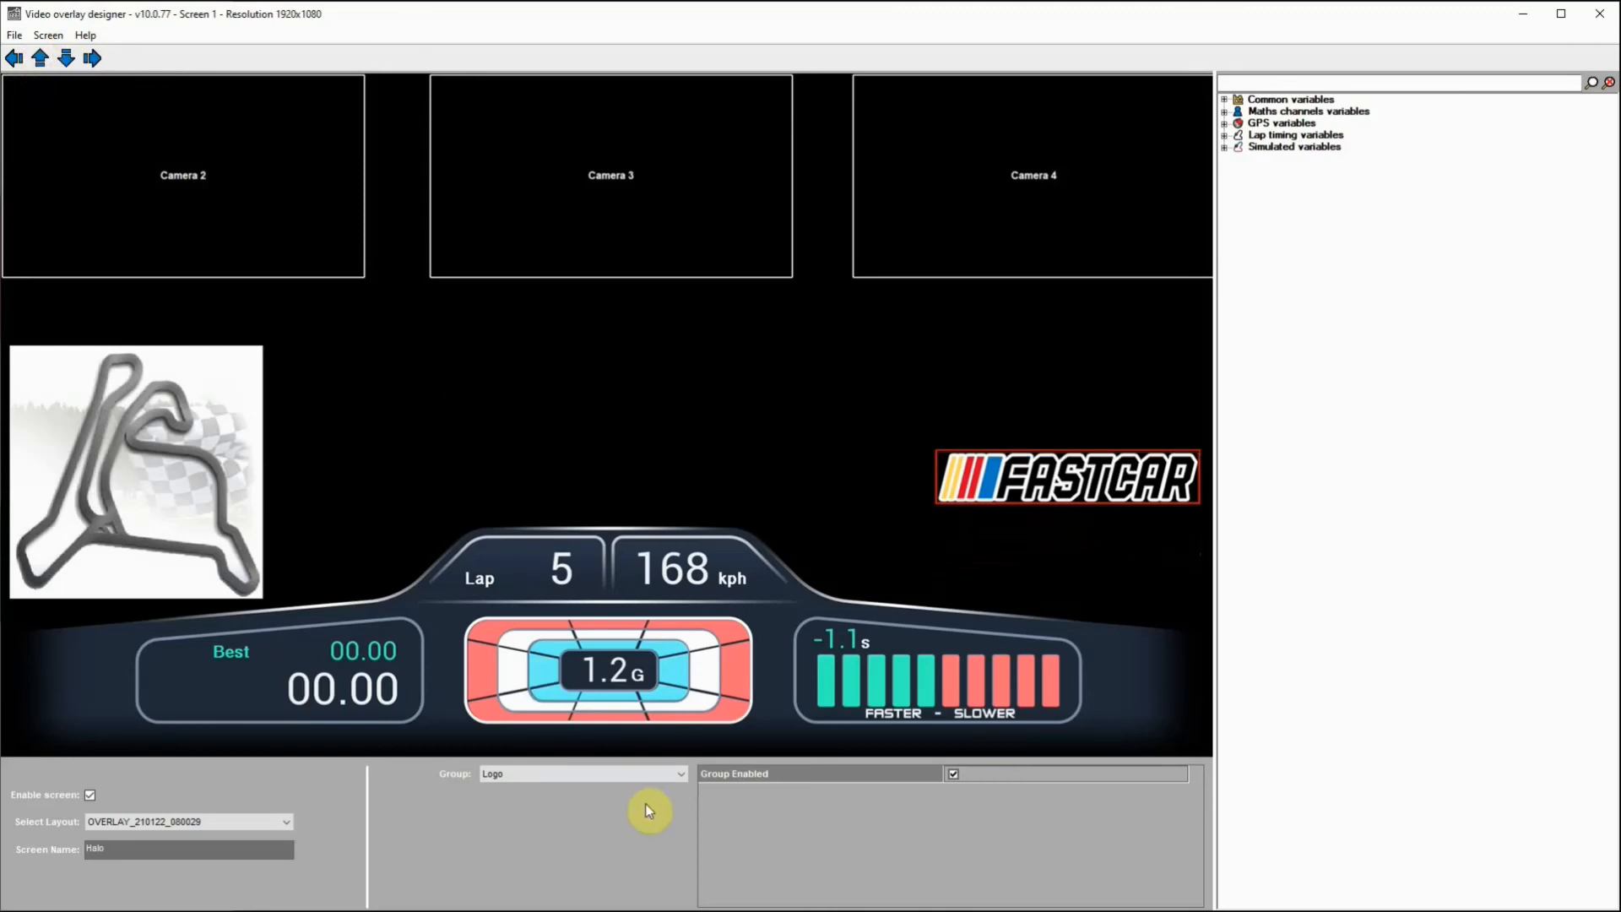